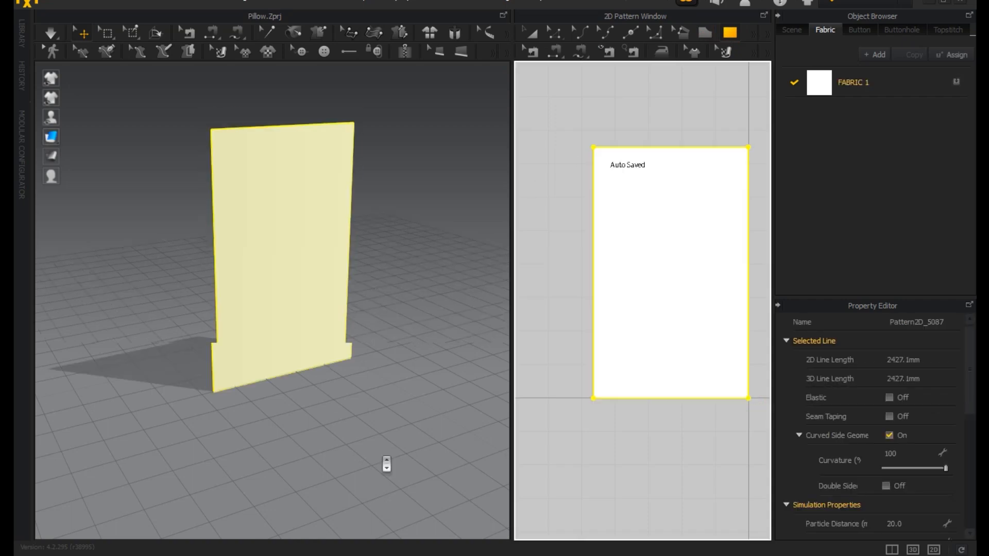
Rotate the rectangular pattern in the 3D view so it lies horizontally, level above the ground grid.
{"action": "left_click", "coordinate": [529, 33]}
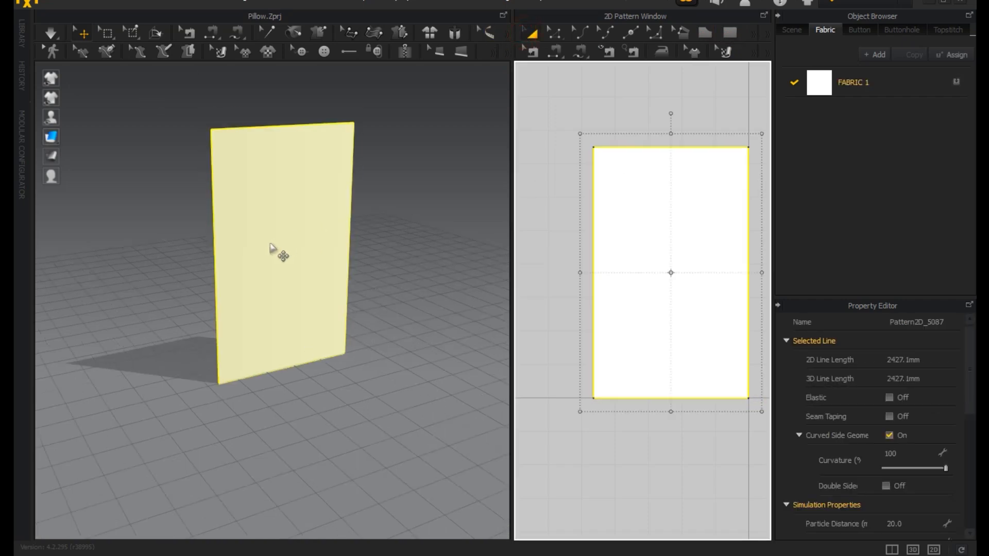
{"action": "left_click", "coordinate": [276, 247]}
{"action": "right_click_drag", "start_coordinate": [360, 308], "coordinate": [410, 303]}
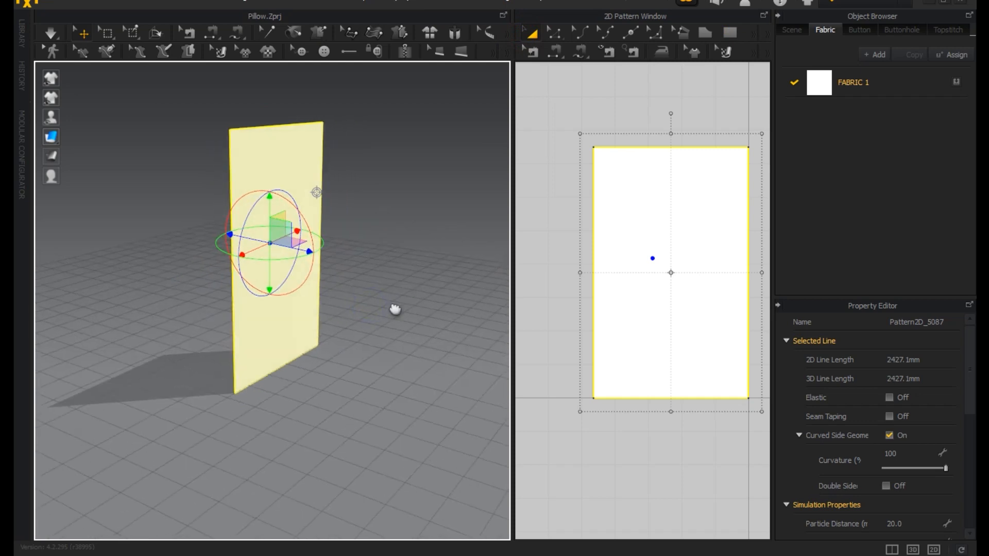
{"action": "middle_click_drag", "start_coordinate": [395, 300], "coordinate": [401, 350]}
{"action": "left_click_drag", "start_coordinate": [317, 275], "coordinate": [280, 195]}
{"action": "right_click_drag", "start_coordinate": [361, 334], "coordinate": [407, 317]}
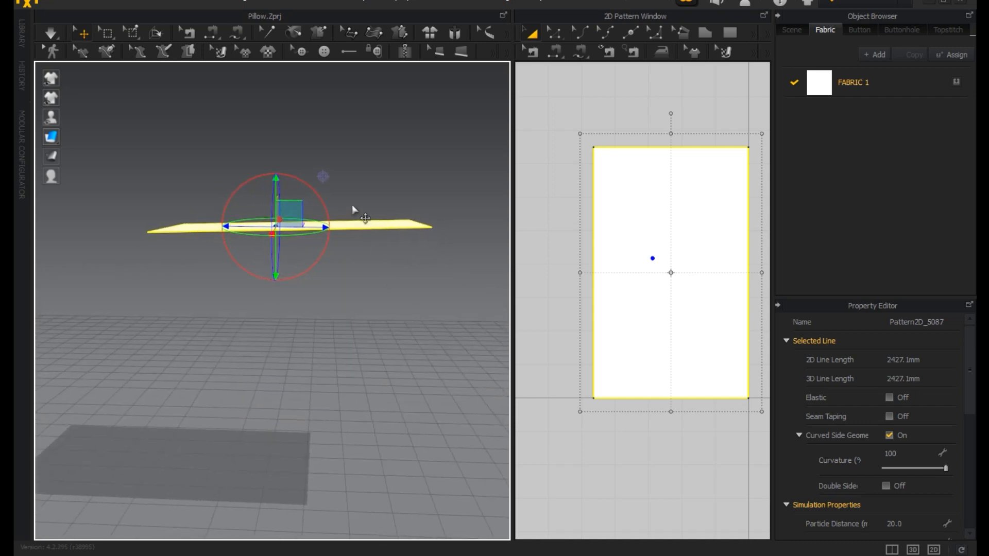
{"action": "left_click_drag", "start_coordinate": [312, 189], "coordinate": [314, 191]}
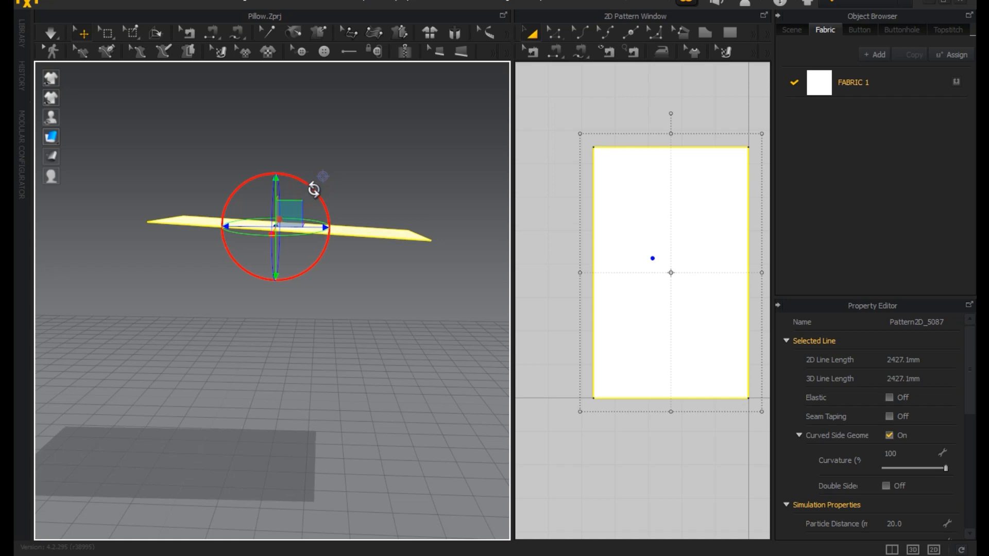
{"action": "right_click_drag", "start_coordinate": [368, 271], "coordinate": [304, 206]}
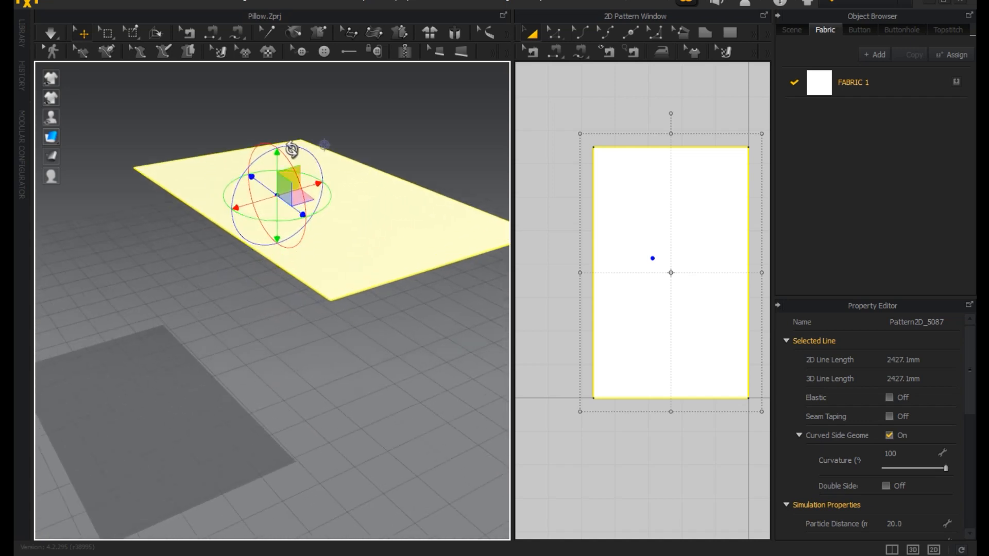
Copy the rectangular pattern and paste the duplicate directly above the original in the 2D pattern layout.
{"action": "scroll", "coordinate": [665, 338], "scroll_direction": "down", "scroll_amount": 3}
{"action": "right_click_drag", "start_coordinate": [651, 337], "coordinate": [593, 406]}
{"action": "right_click", "coordinate": [600, 375]}
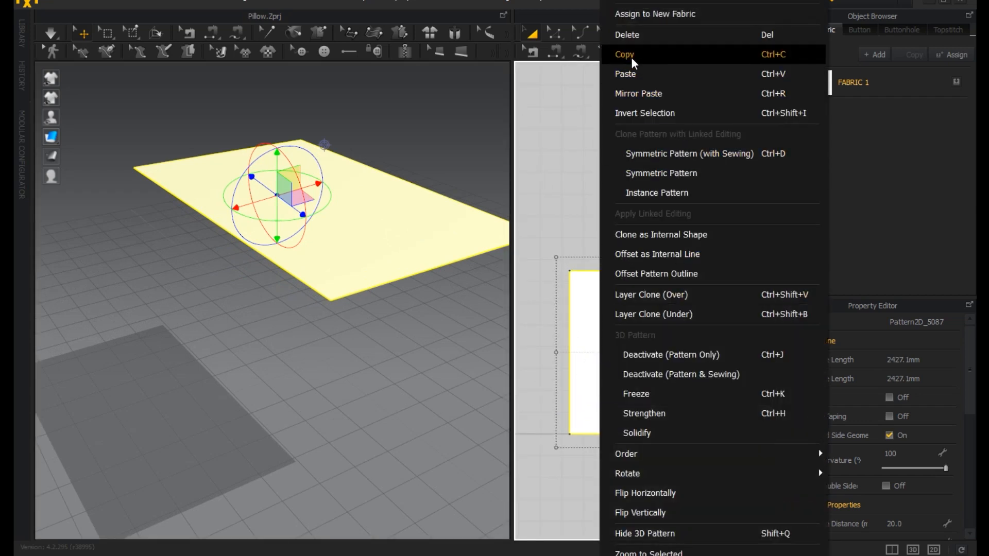
{"action": "left_click", "coordinate": [662, 54]}
{"action": "right_click", "coordinate": [608, 176]}
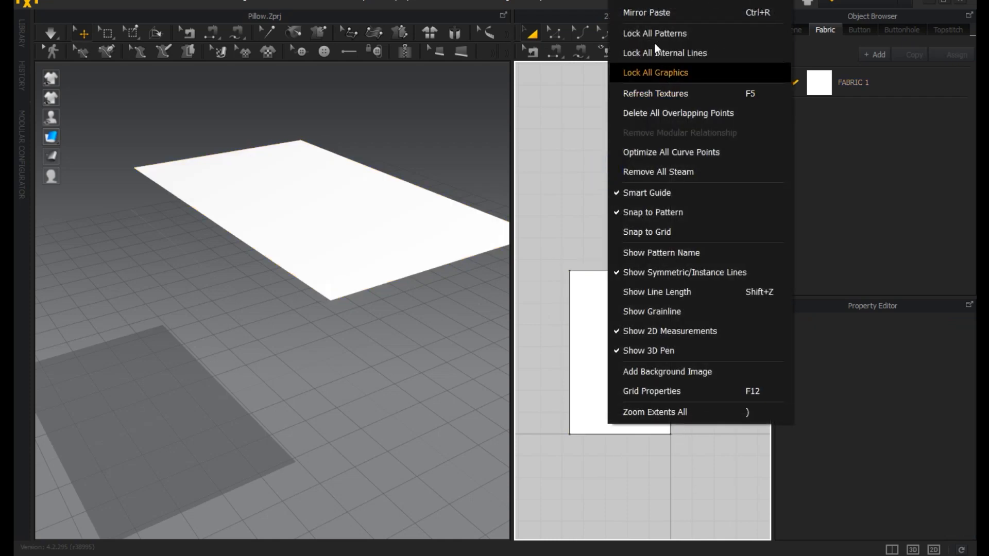
{"action": "left_click", "coordinate": [647, 14]}
{"action": "left_click", "coordinate": [633, 165]}
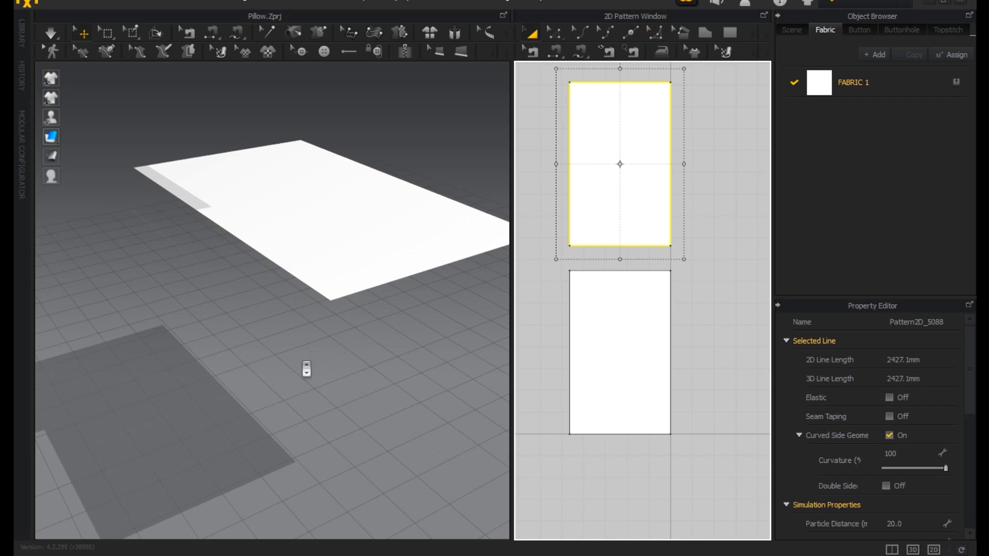
Move the pasted pattern beneath the original in the 3D view and flip it vertically.
{"action": "scroll", "coordinate": [306, 368], "scroll_direction": "down", "scroll_amount": 10}
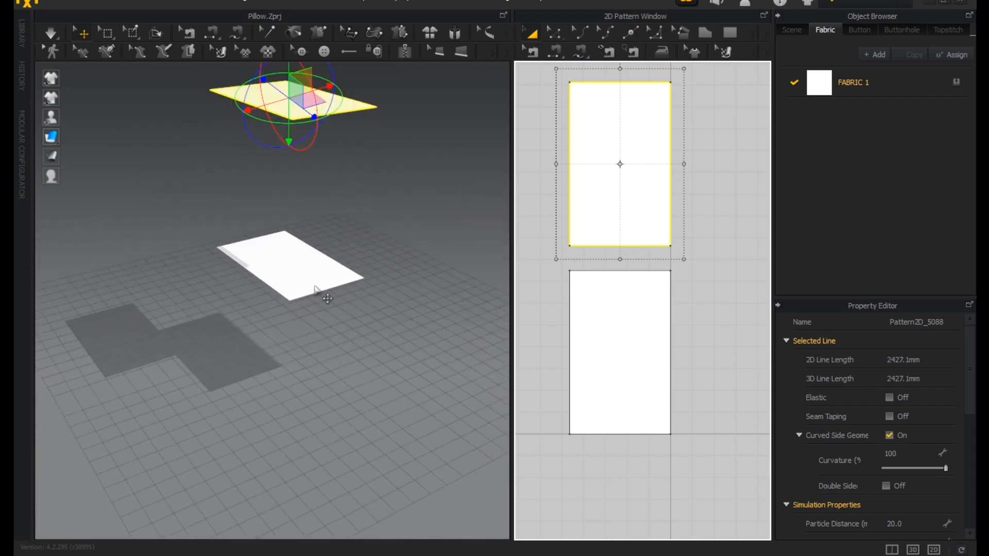
{"action": "left_click_drag", "start_coordinate": [298, 154], "coordinate": [293, 327]}
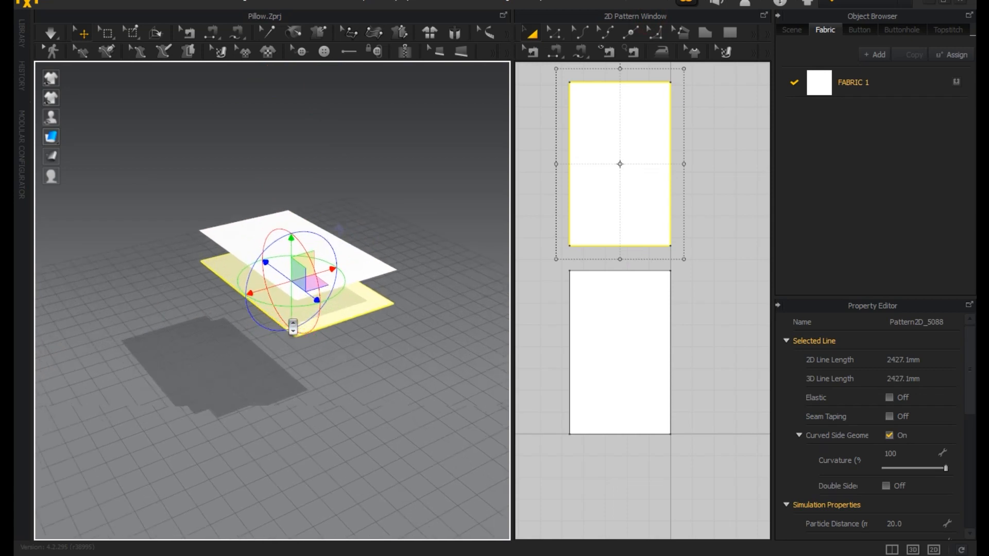
{"action": "scroll", "coordinate": [293, 327], "scroll_direction": "up", "scroll_amount": 5}
{"action": "right_click", "coordinate": [304, 330]}
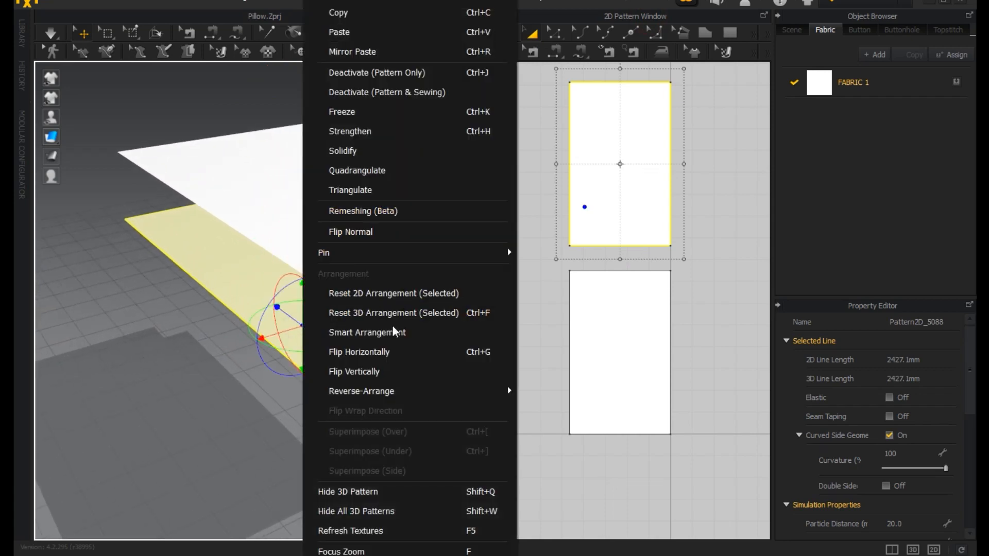
{"action": "left_click", "coordinate": [402, 369]}
{"action": "right_click_drag", "start_coordinate": [413, 335], "coordinate": [427, 323]}
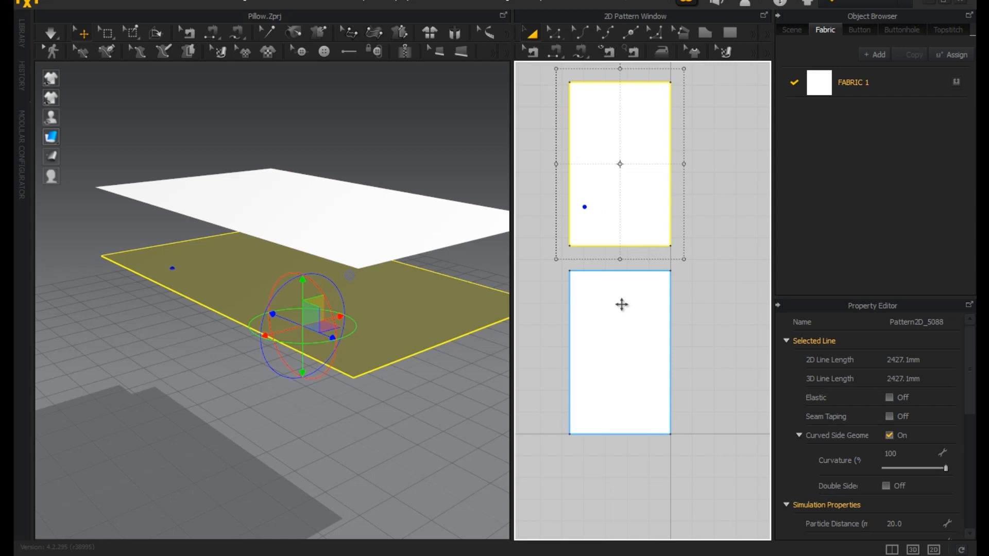
Select both rectangular patterns and lower them together towards the ground grid in the 3D view.
{"action": "left_click", "coordinate": [614, 306], "text": "shift"}
{"action": "left_click", "coordinate": [294, 208]}
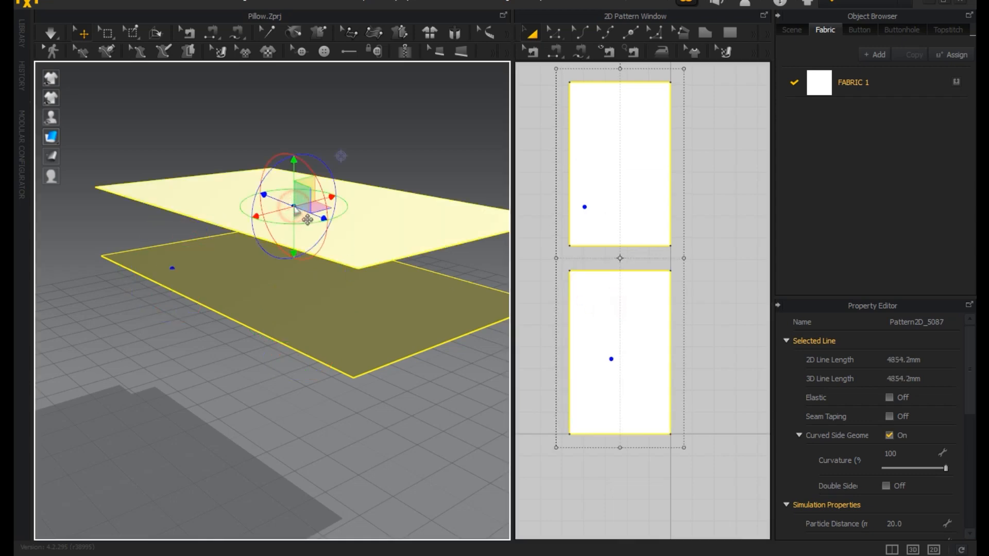
{"action": "right_click_drag", "start_coordinate": [297, 166], "coordinate": [208, 224]}
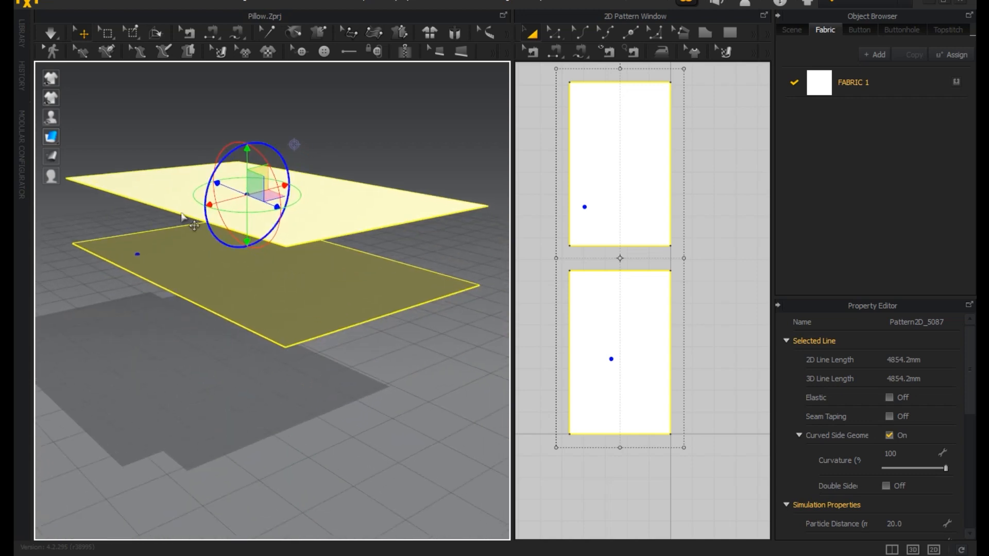
{"action": "right_click_drag", "start_coordinate": [248, 151], "coordinate": [259, 256]}
{"action": "left_click_drag", "start_coordinate": [259, 257], "coordinate": [258, 254]}
{"action": "middle_click_drag", "start_coordinate": [333, 341], "coordinate": [357, 337]}
Place the copied pattern beside the original in the 2D layout, to its left and aligned at the same height.
{"action": "left_click", "coordinate": [712, 360]}
{"action": "scroll", "coordinate": [721, 361], "scroll_direction": "down", "scroll_amount": 2}
{"action": "left_click_drag", "start_coordinate": [619, 258], "coordinate": [575, 397]}
{"action": "middle_click_drag", "start_coordinate": [618, 411], "coordinate": [635, 370]}
{"action": "left_click", "coordinate": [601, 121]}
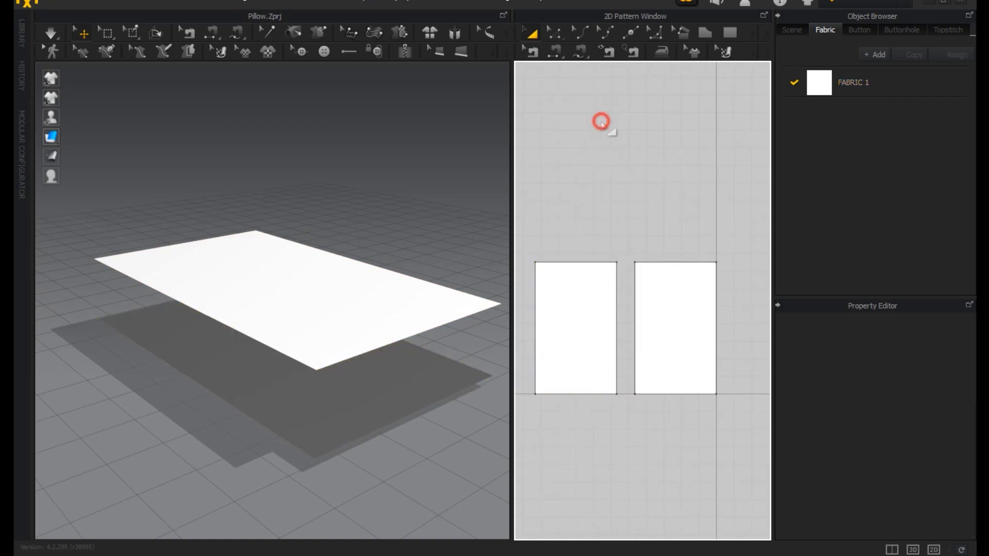
Segment-sew the left edges of the two rectangles together, and likewise their right edges.
{"action": "left_click", "coordinate": [554, 51]}
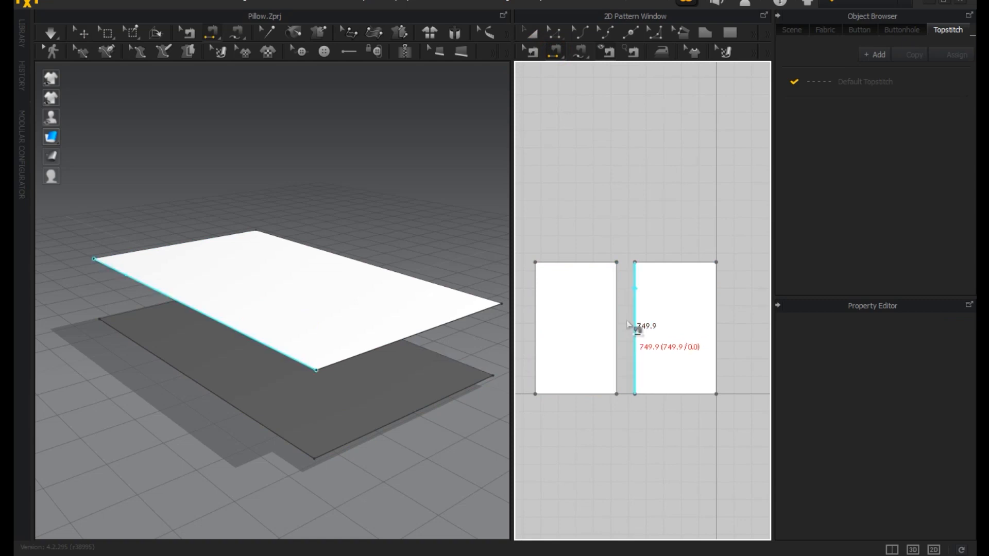
{"action": "left_click", "coordinate": [529, 341]}
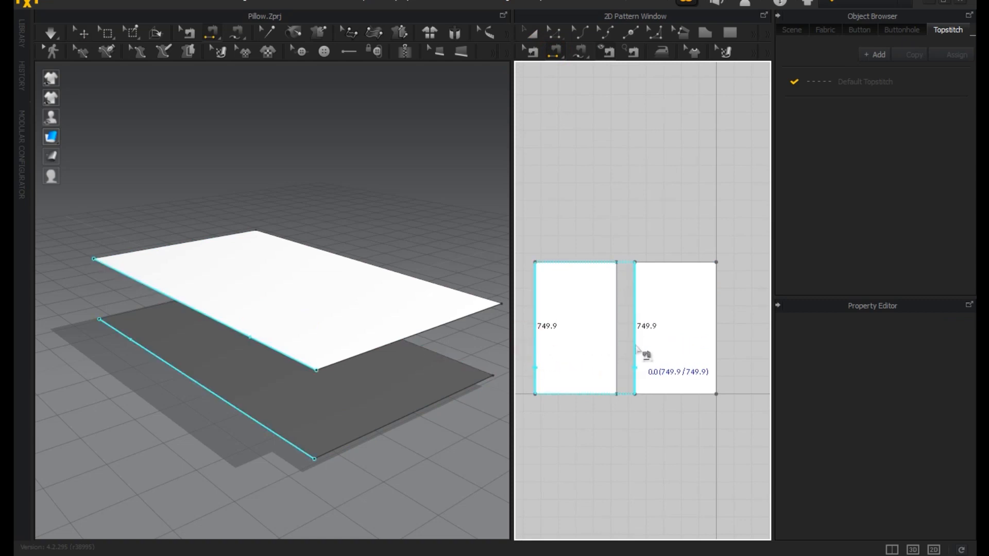
{"action": "left_click", "coordinate": [635, 348]}
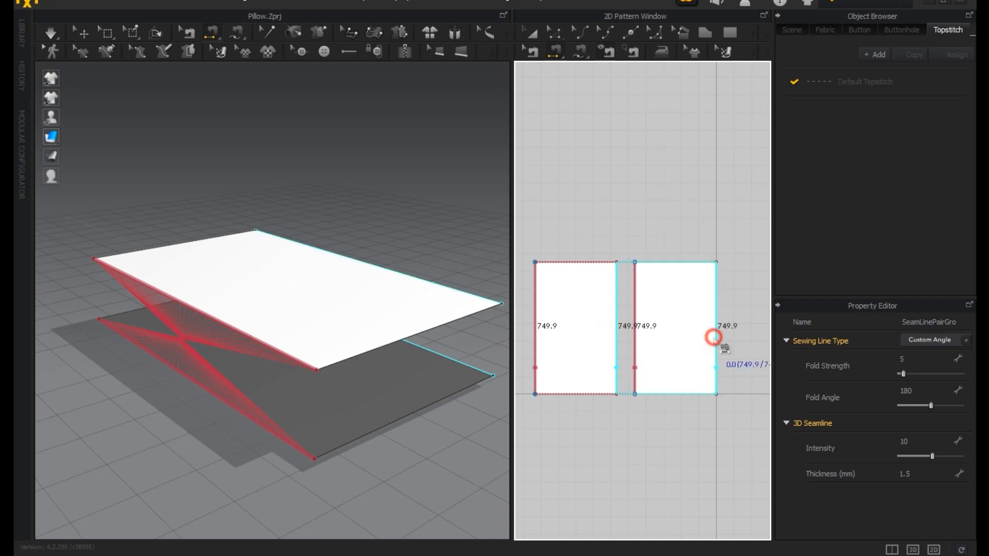
{"action": "left_click", "coordinate": [713, 337]}
Reverse the sewing direction of both long-side seams so their threads no longer cross.
{"action": "left_click", "coordinate": [525, 52]}
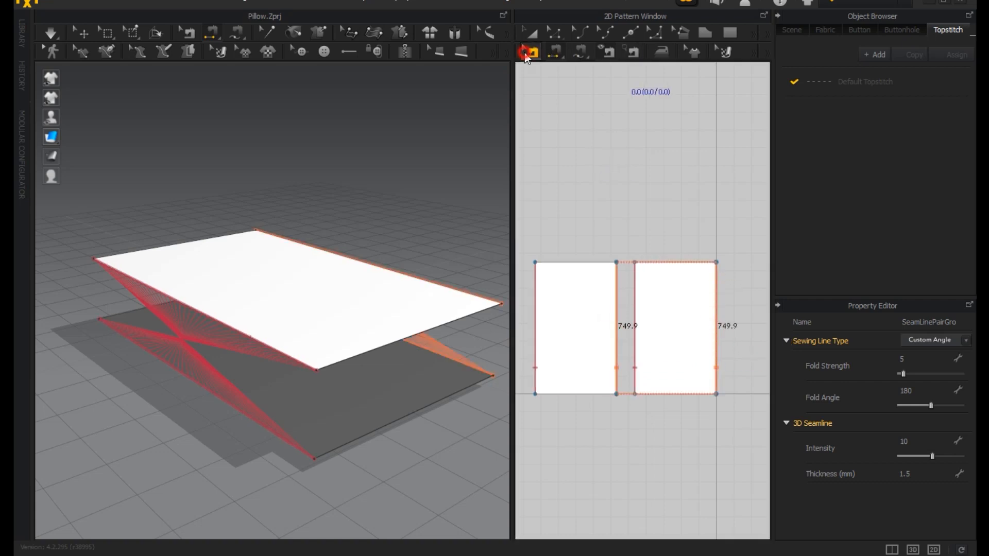
{"action": "right_click", "coordinate": [614, 367]}
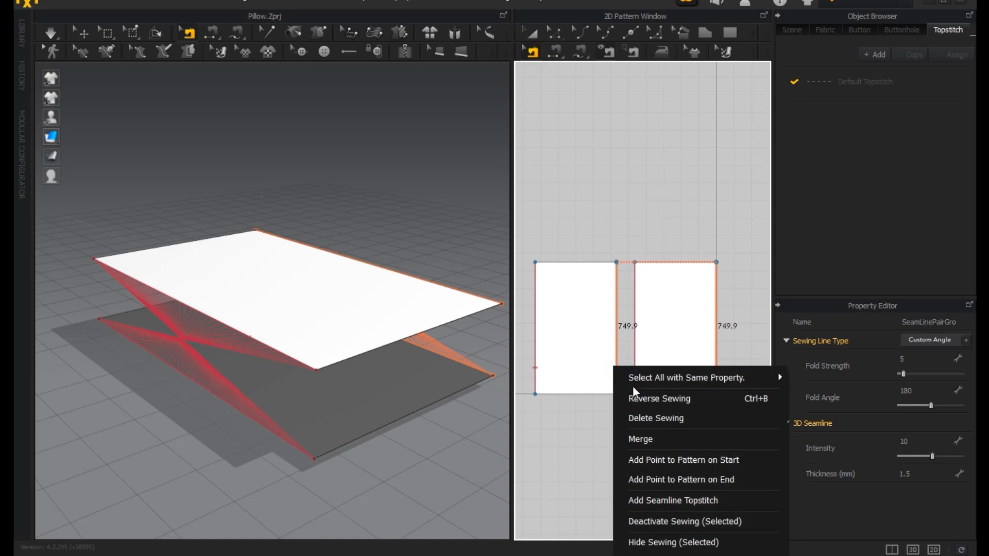
{"action": "left_click", "coordinate": [644, 401]}
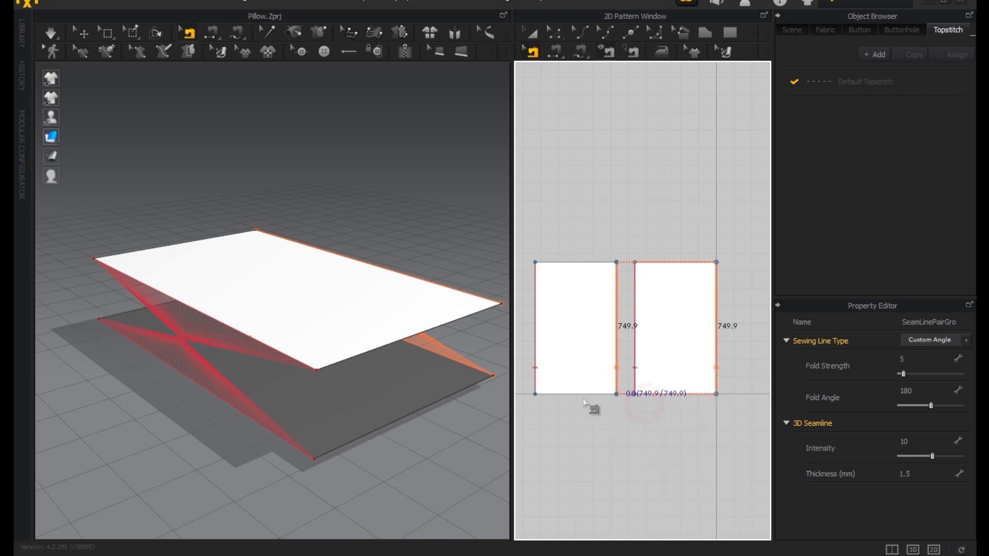
{"action": "right_click", "coordinate": [537, 374]}
{"action": "left_click", "coordinate": [558, 406]}
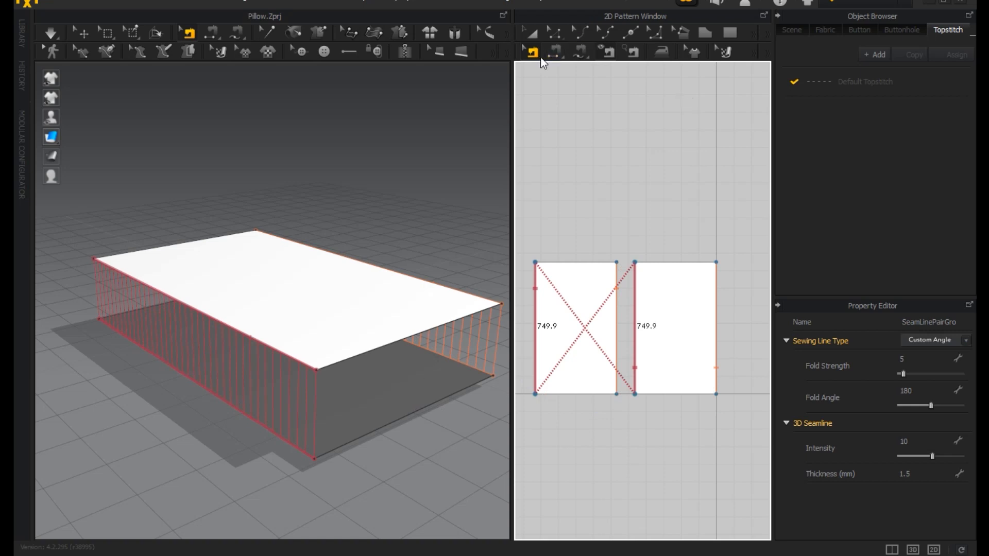
Segment-sew the left rectangle's top edge to the right one's bottom edge, and its bottom edge to the right one's top edge.
{"action": "left_click", "coordinate": [559, 56]}
{"action": "left_click", "coordinate": [600, 261]}
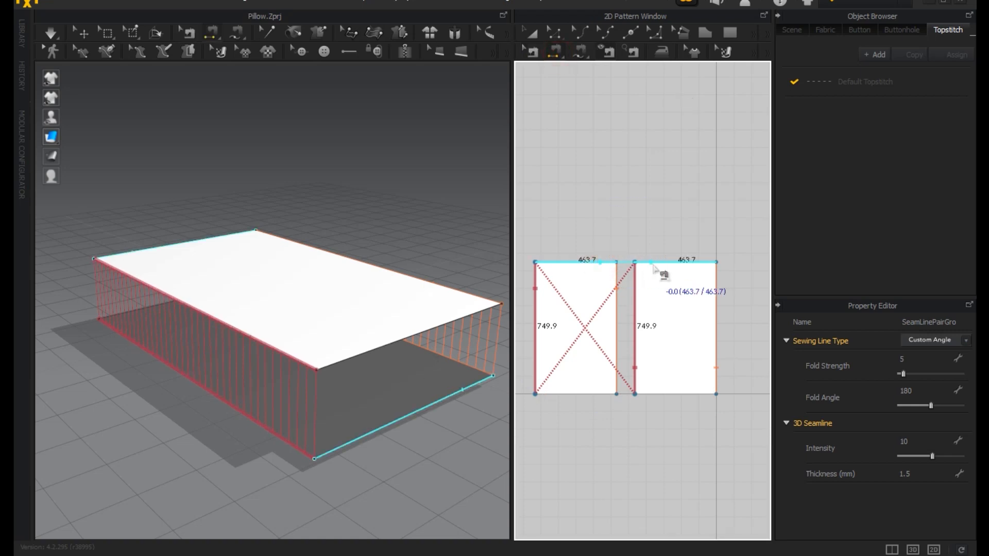
{"action": "left_click", "coordinate": [688, 399]}
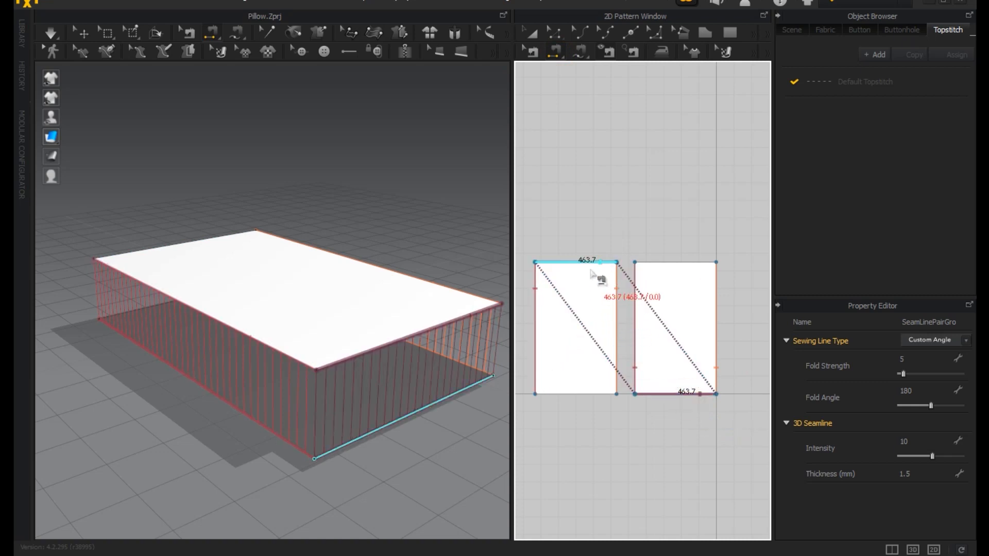
{"action": "left_click", "coordinate": [582, 395]}
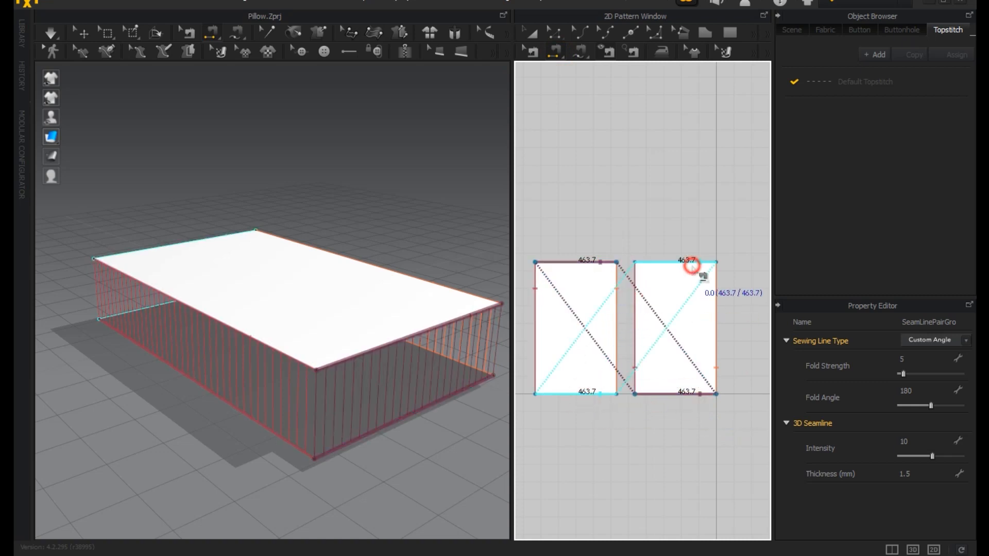
{"action": "left_click", "coordinate": [692, 265]}
Select both rectangular patterns and set their particle distance to 12 mm.
{"action": "left_click", "coordinate": [532, 33]}
{"action": "left_click", "coordinate": [587, 298]}
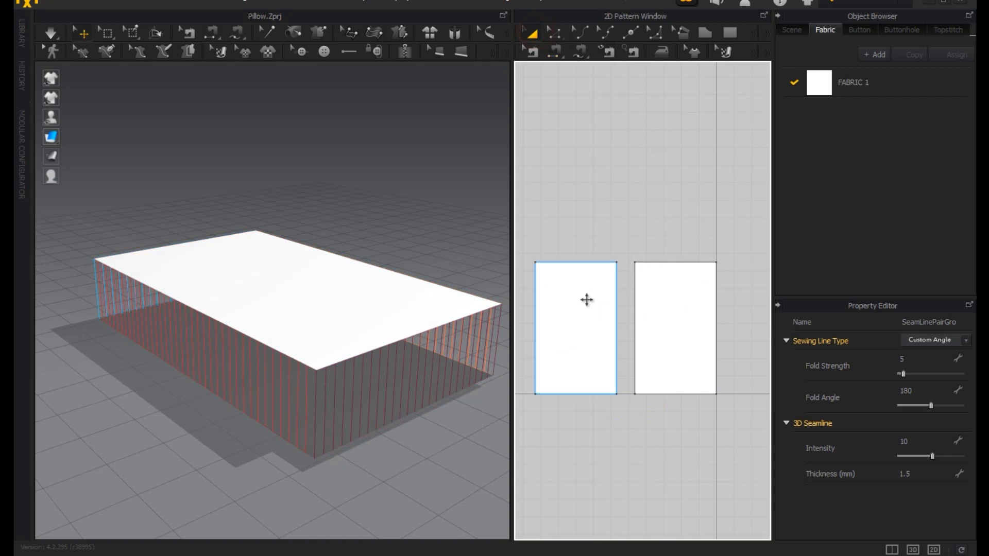
{"action": "left_click", "coordinate": [586, 298]}
{"action": "left_click", "coordinate": [690, 330], "text": "shift"}
{"action": "right_click_drag", "start_coordinate": [324, 421], "coordinate": [437, 437]}
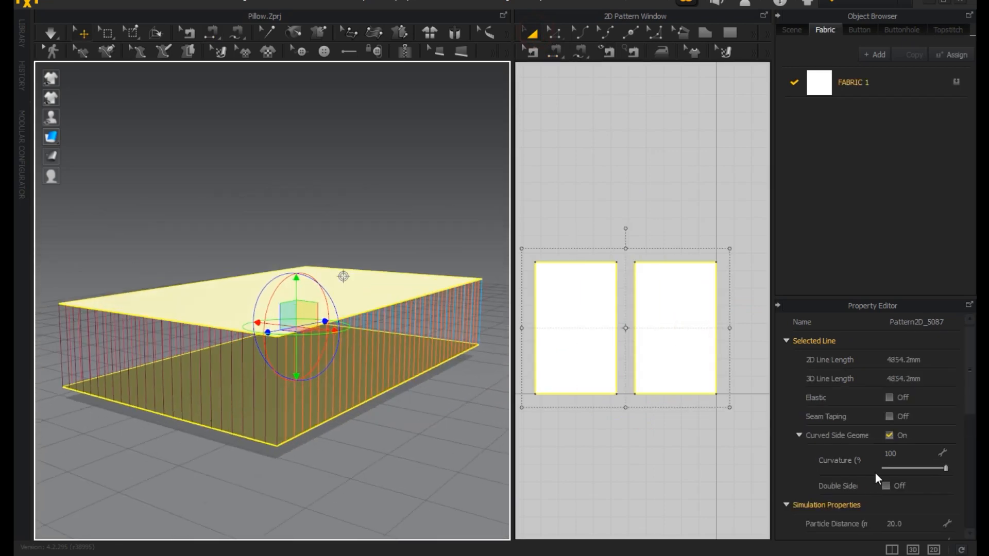
{"action": "scroll", "coordinate": [875, 471], "scroll_direction": "down", "scroll_amount": 3}
{"action": "left_click", "coordinate": [918, 403]}
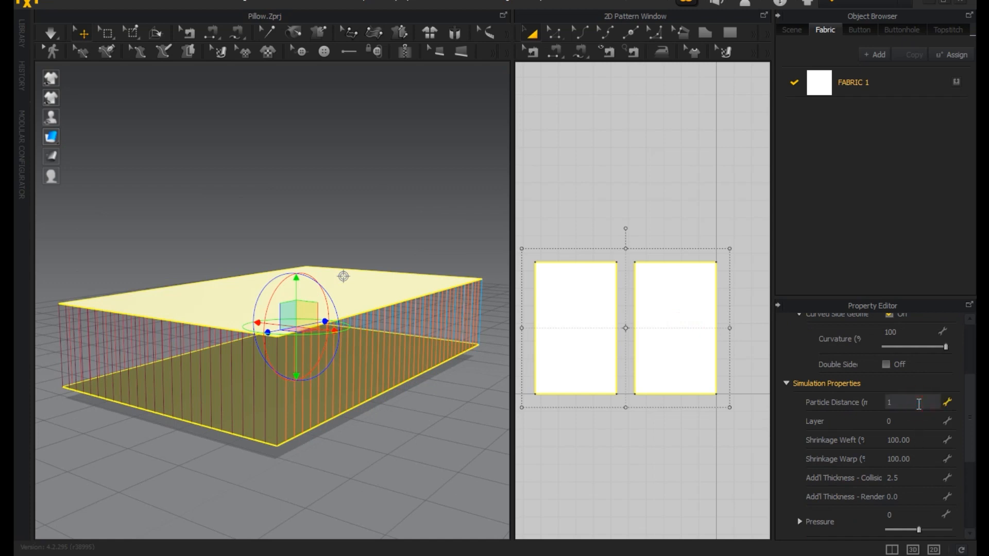
{"action": "left_click", "coordinate": [783, 412]}
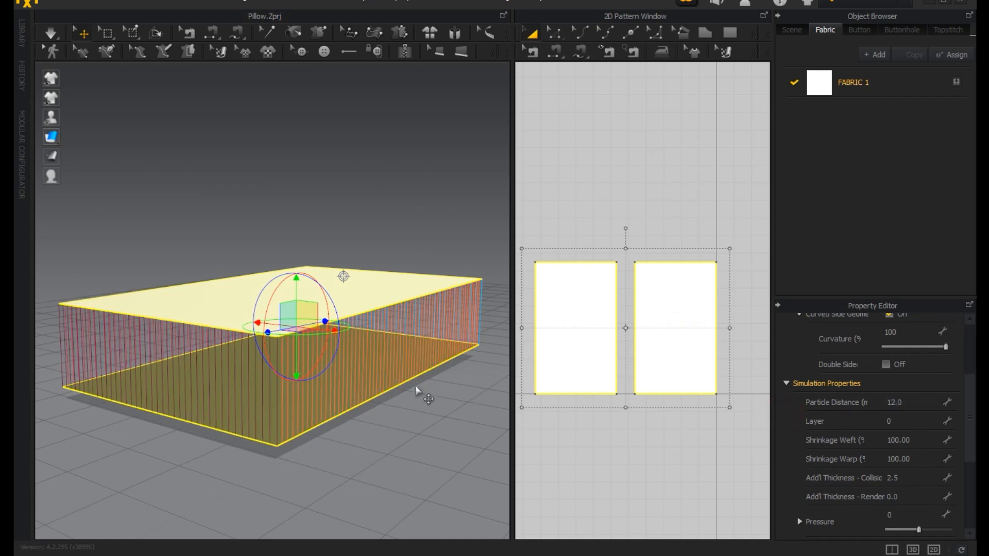
Widen the 2D pattern window and draw an internal rectangle inside the left pattern, inset about 32 mm from its edges.
{"action": "right_click_drag", "start_coordinate": [468, 387], "coordinate": [503, 391]}
{"action": "middle_click_drag", "start_coordinate": [638, 443], "coordinate": [668, 436]}
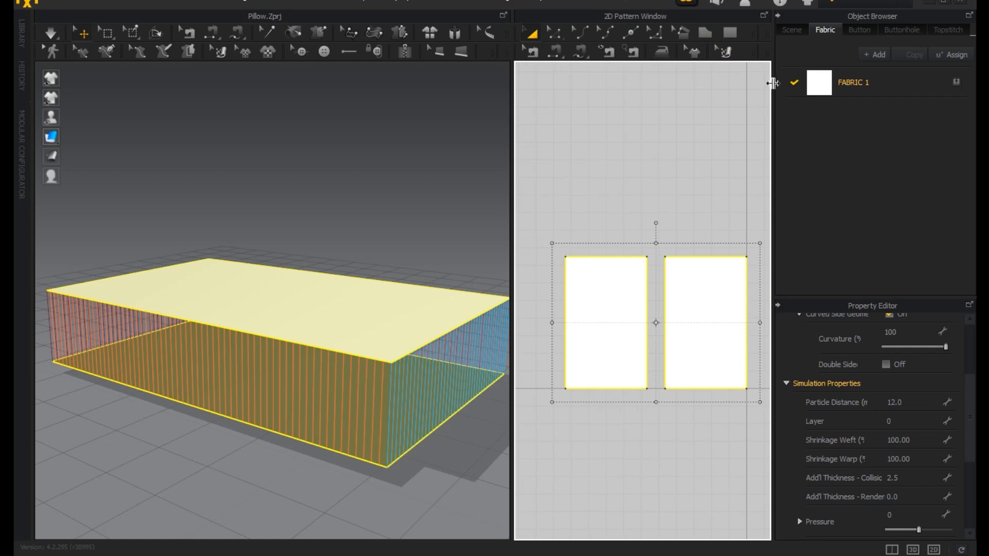
{"action": "left_click", "coordinate": [774, 84]}
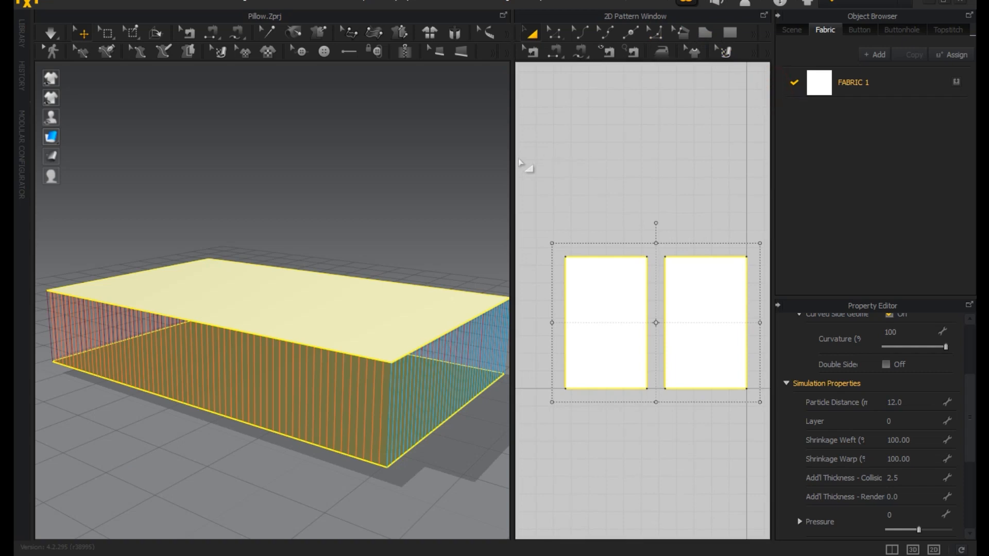
{"action": "left_click_drag", "start_coordinate": [512, 156], "coordinate": [438, 150]}
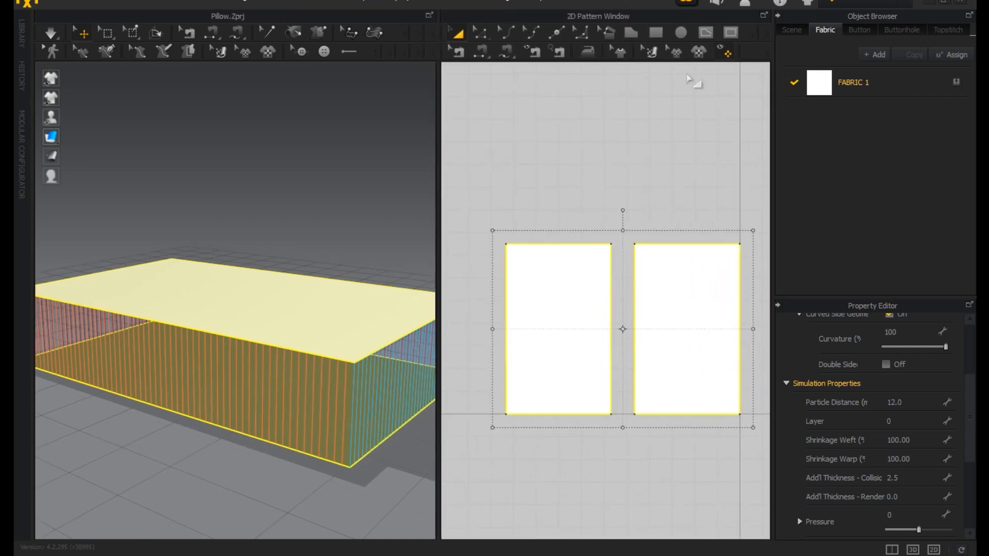
{"action": "left_click", "coordinate": [734, 29]}
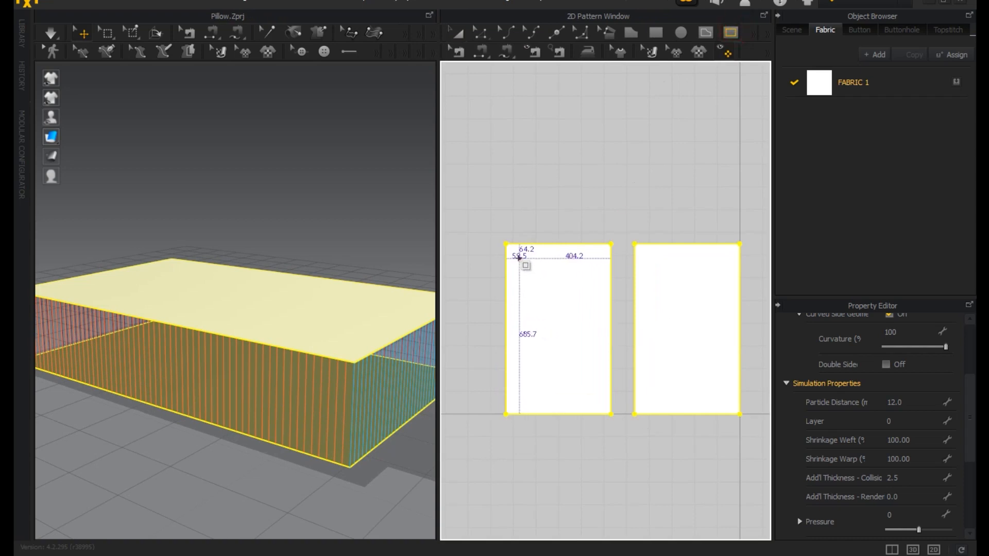
{"action": "left_click_drag", "start_coordinate": [513, 251], "coordinate": [605, 407]}
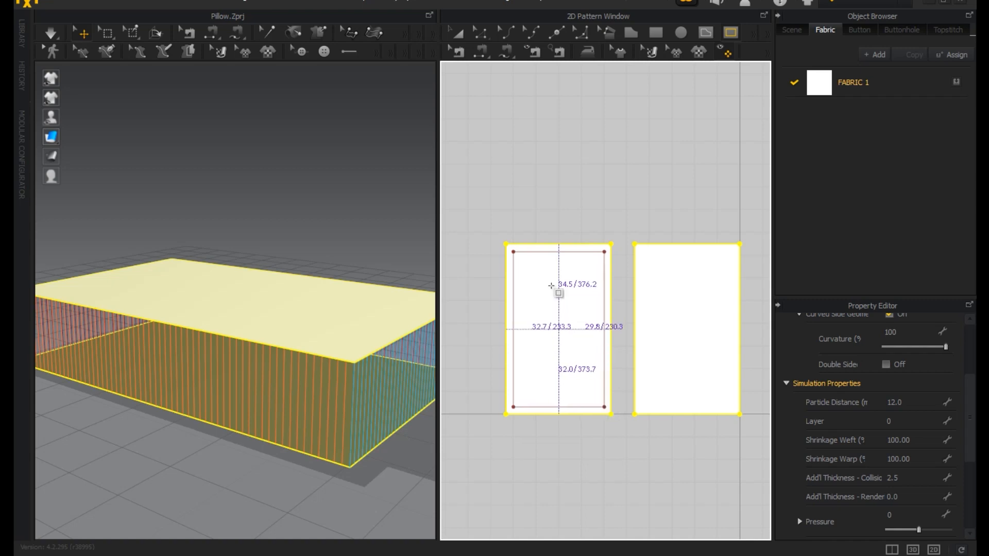
{"action": "left_click", "coordinate": [459, 32]}
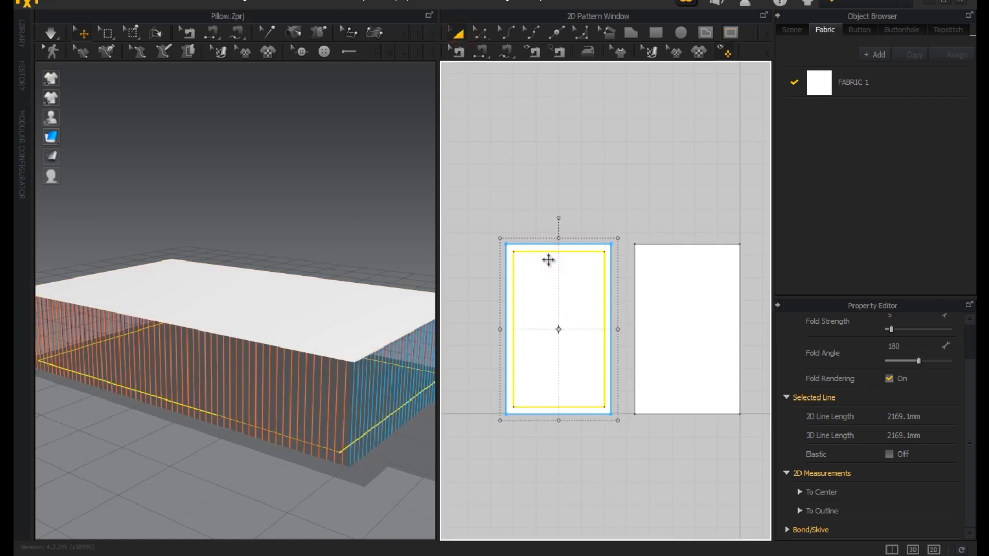
Shift the left pattern's internal rectangle slightly to the left and set its fold strength to 66 and fold angle to 289.
{"action": "left_click", "coordinate": [545, 260]}
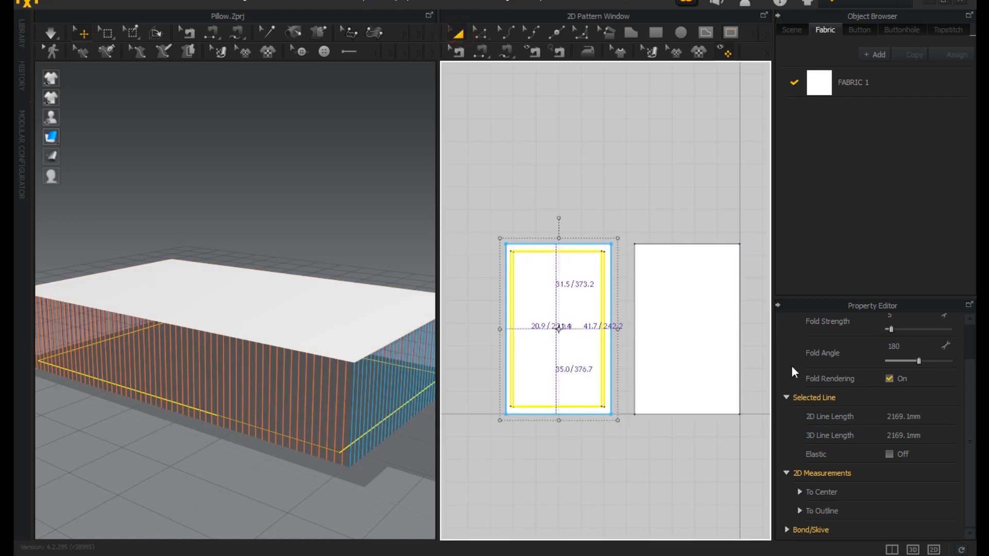
{"action": "left_click_drag", "start_coordinate": [559, 328], "coordinate": [556, 329]}
{"action": "scroll", "coordinate": [852, 413], "scroll_direction": "up", "scroll_amount": 2}
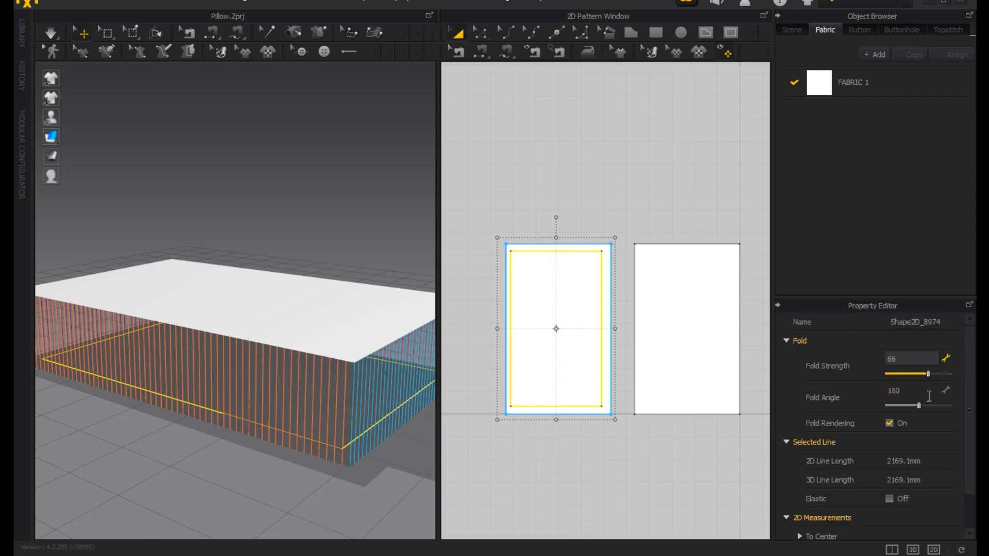
{"action": "left_click_drag", "start_coordinate": [920, 405], "coordinate": [937, 405]}
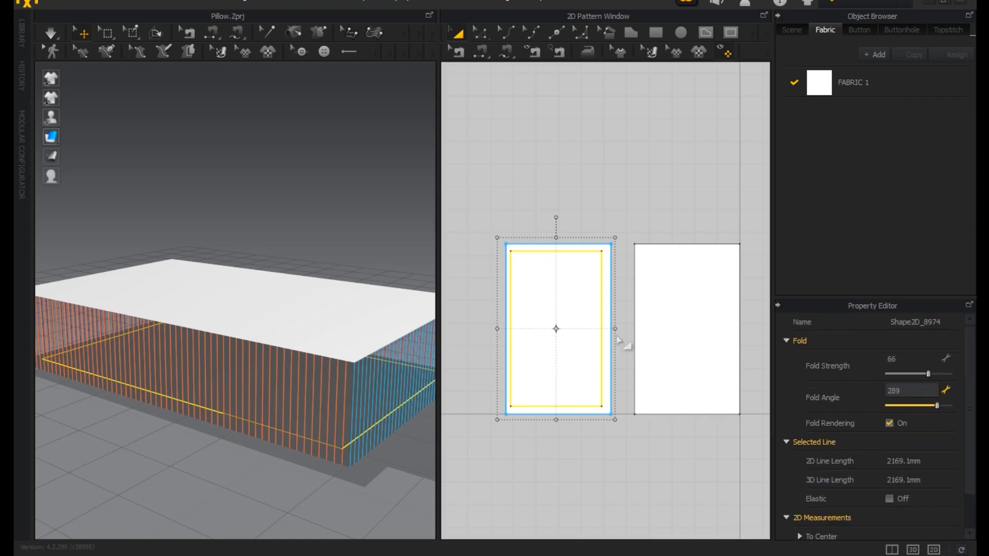
Copy the internal rectangle and mirror-paste it centred inside the right pattern.
{"action": "right_click", "coordinate": [581, 325]}
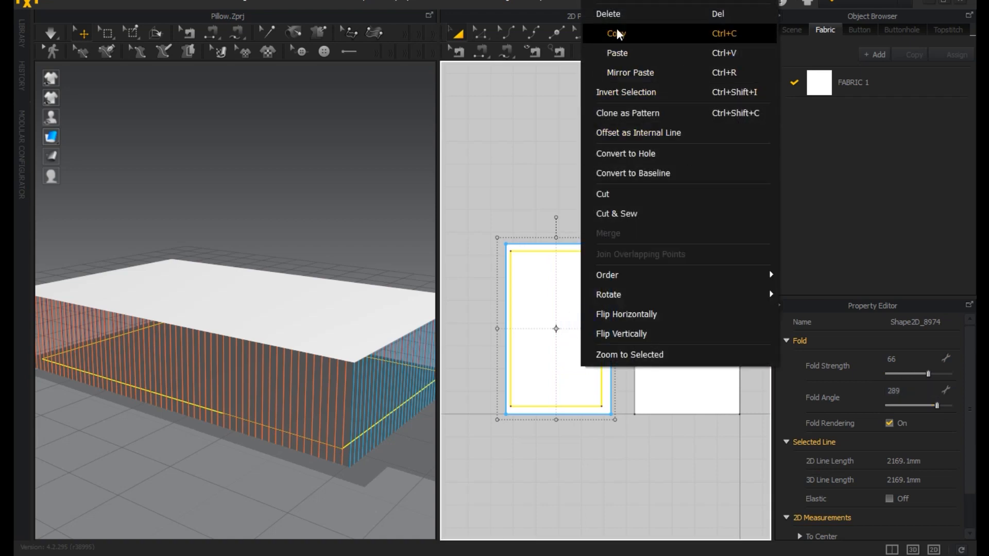
{"action": "left_click", "coordinate": [617, 31]}
{"action": "right_click", "coordinate": [669, 292]}
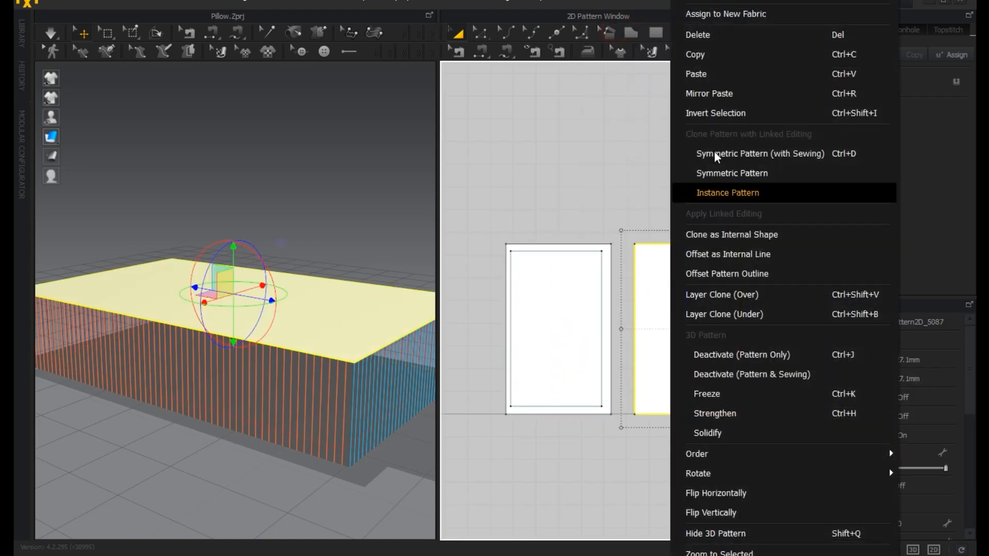
{"action": "left_click", "coordinate": [702, 89]}
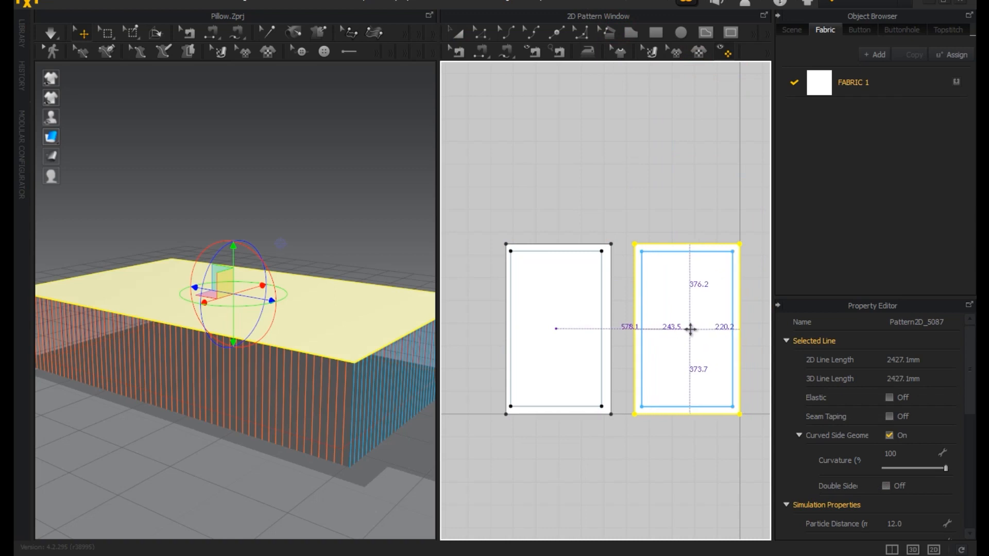
{"action": "left_click", "coordinate": [689, 329]}
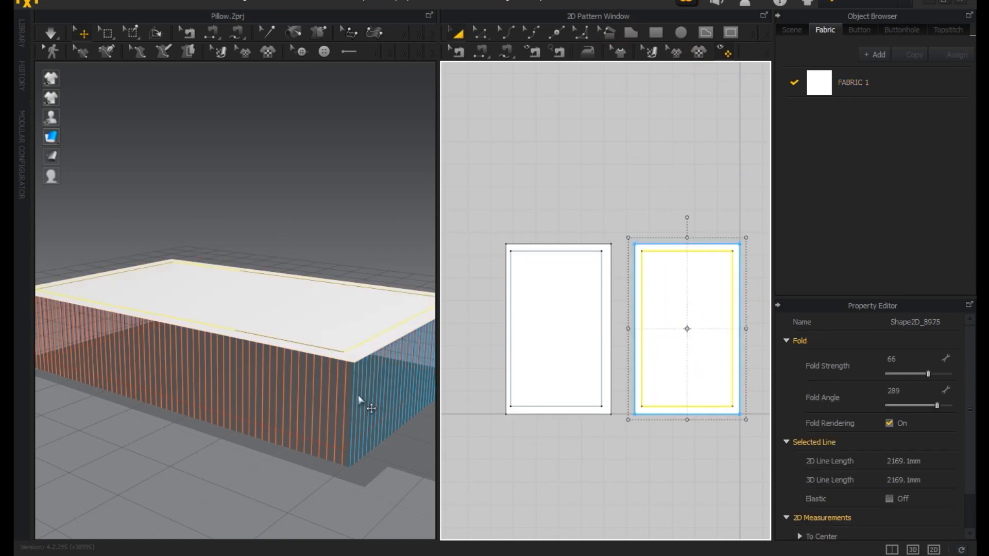
Run the simulation so the seams pull the two stacked patterns together.
{"action": "right_click_drag", "start_coordinate": [342, 401], "coordinate": [286, 422]}
{"action": "scroll", "coordinate": [291, 428], "scroll_direction": "down", "scroll_amount": 3}
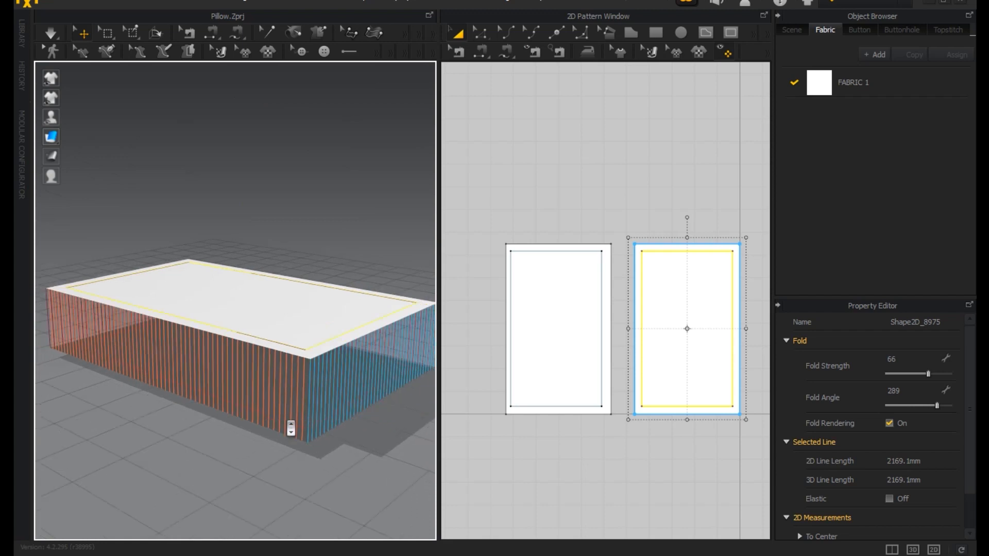
{"action": "scroll", "coordinate": [276, 419], "scroll_direction": "down", "scroll_amount": 1}
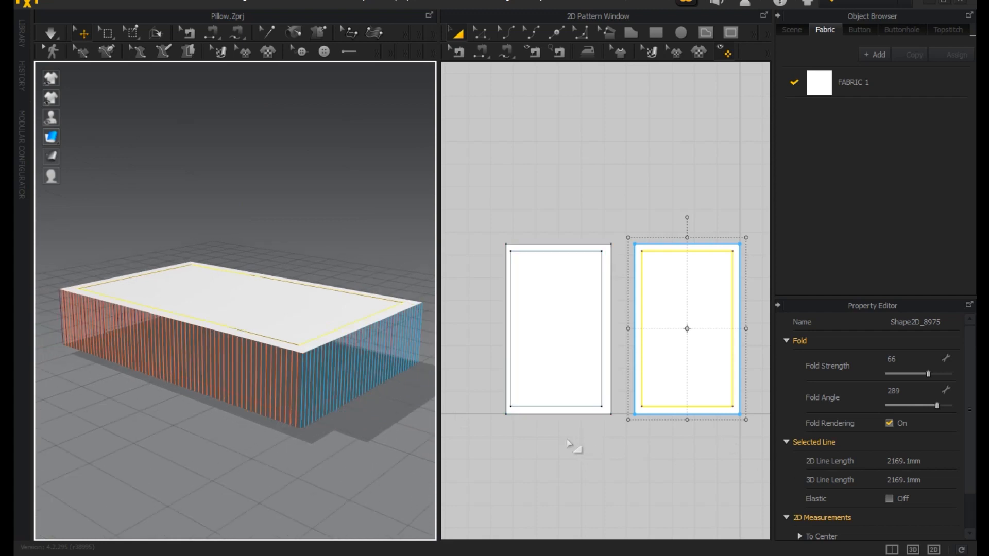
{"action": "left_click", "coordinate": [49, 34]}
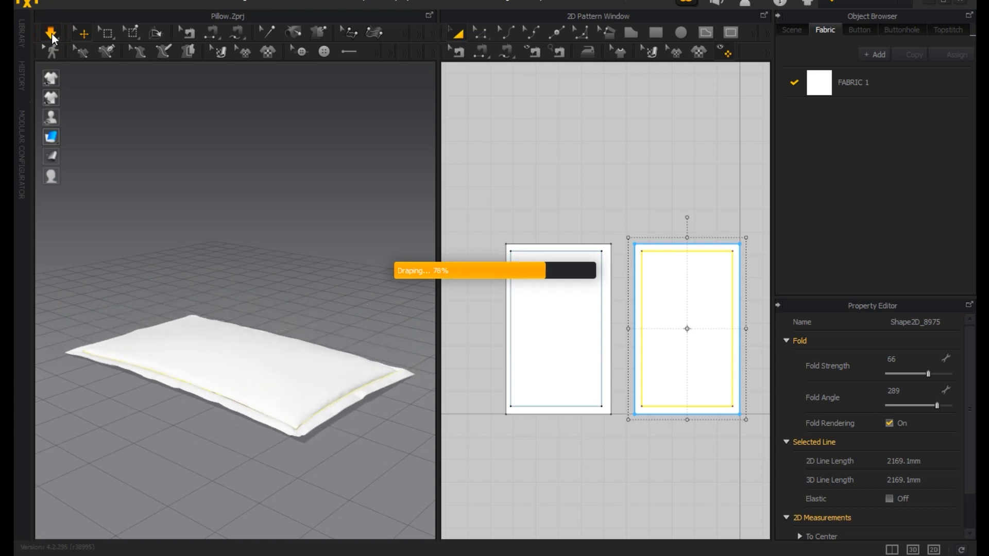
Select the right pattern and set its pressure to 2 to inflate the pillow.
{"action": "left_click", "coordinate": [635, 306]}
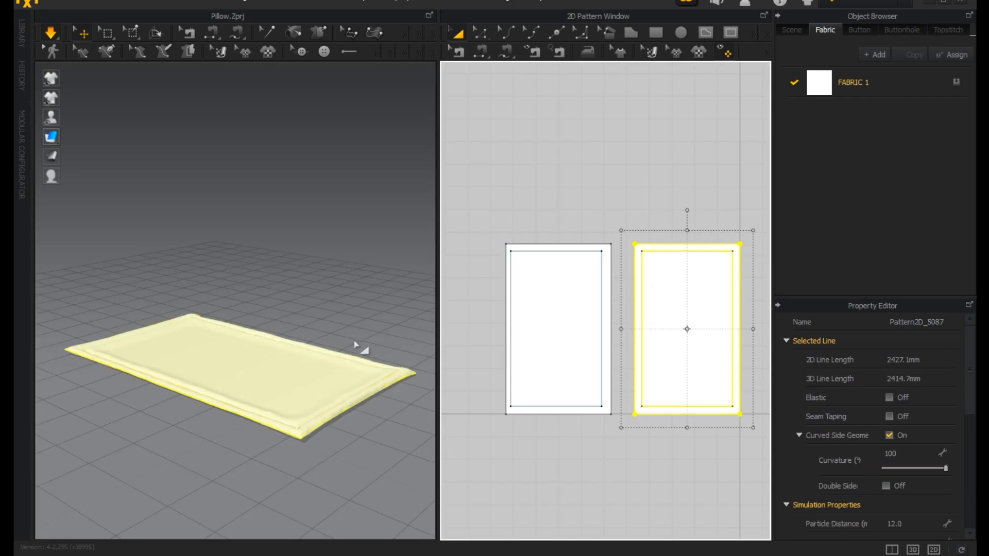
{"action": "right_click_drag", "start_coordinate": [242, 360], "coordinate": [375, 364]}
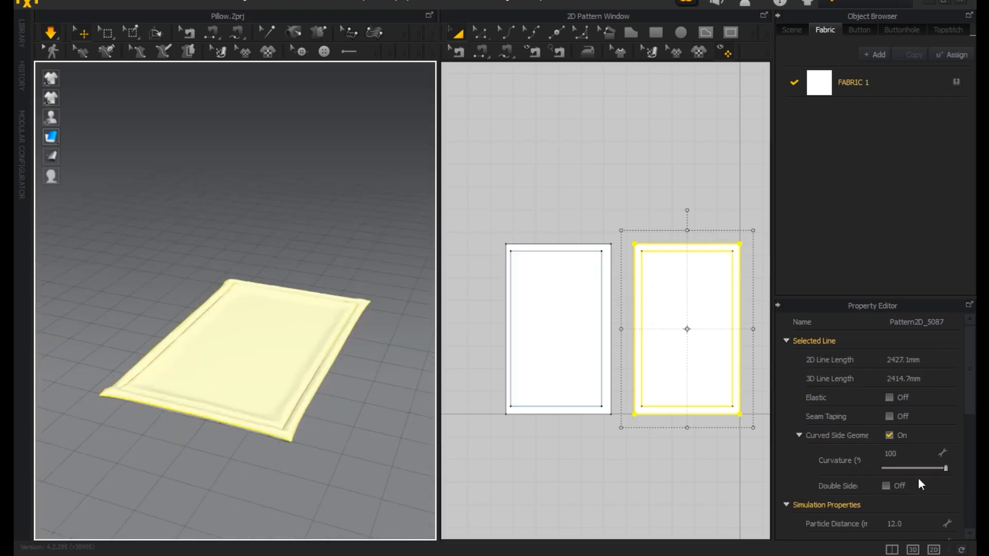
{"action": "scroll", "coordinate": [804, 479], "scroll_direction": "down", "scroll_amount": 6}
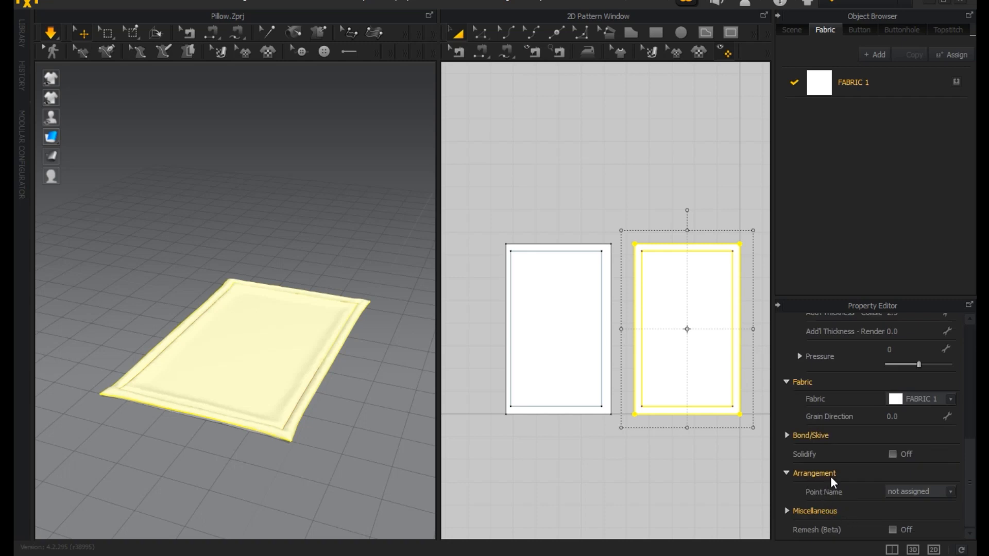
{"action": "scroll", "coordinate": [844, 450], "scroll_direction": "up", "scroll_amount": 3}
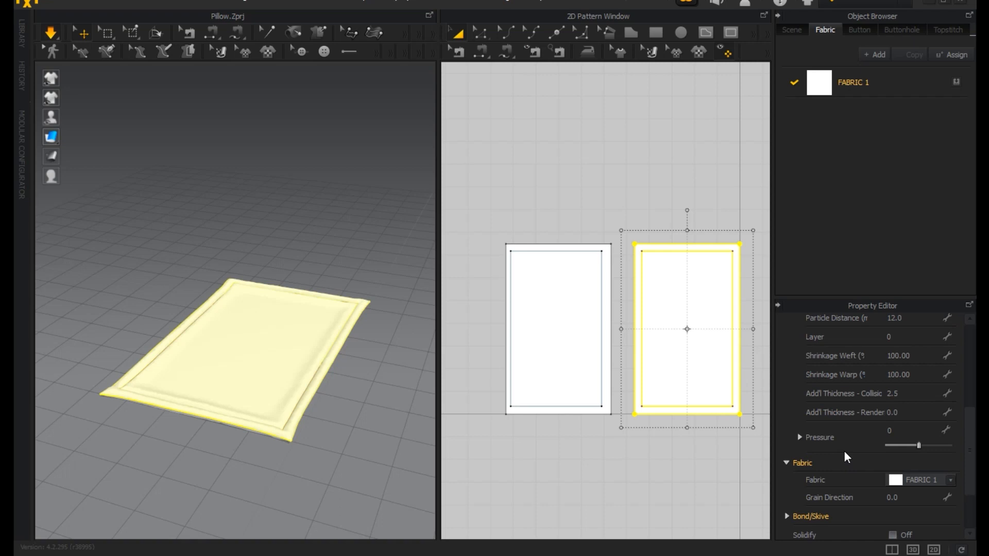
{"action": "left_click", "coordinate": [895, 430]}
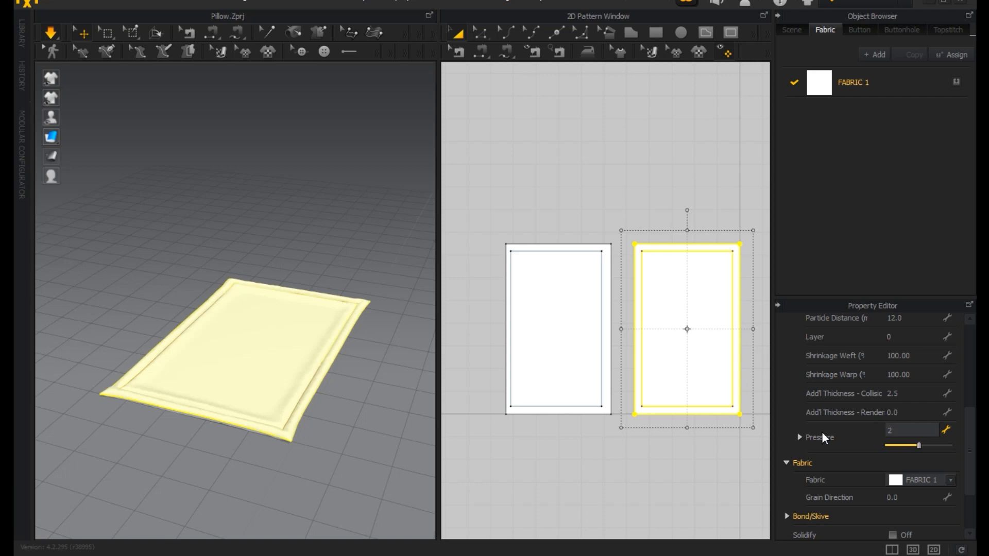
{"action": "key", "text": "Return"}
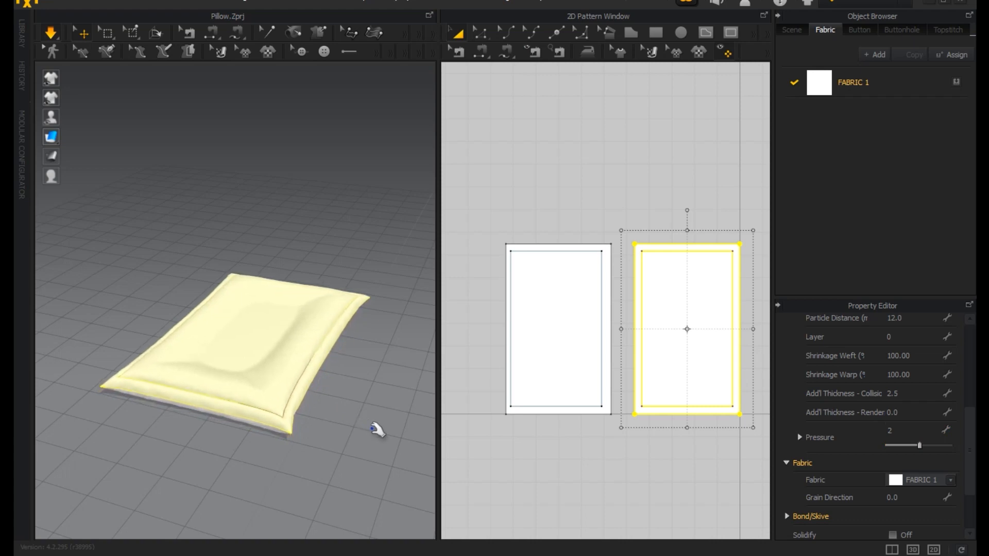
Check the inflating pillow from several sides and stop the simulation.
{"action": "right_click_drag", "start_coordinate": [379, 432], "coordinate": [180, 405]}
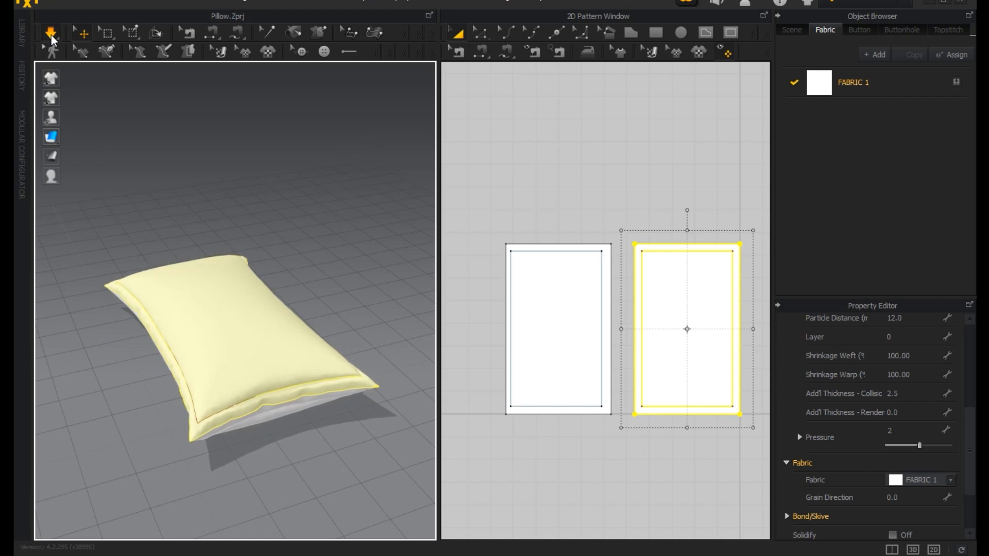
{"action": "right_click_drag", "start_coordinate": [250, 337], "coordinate": [434, 327]}
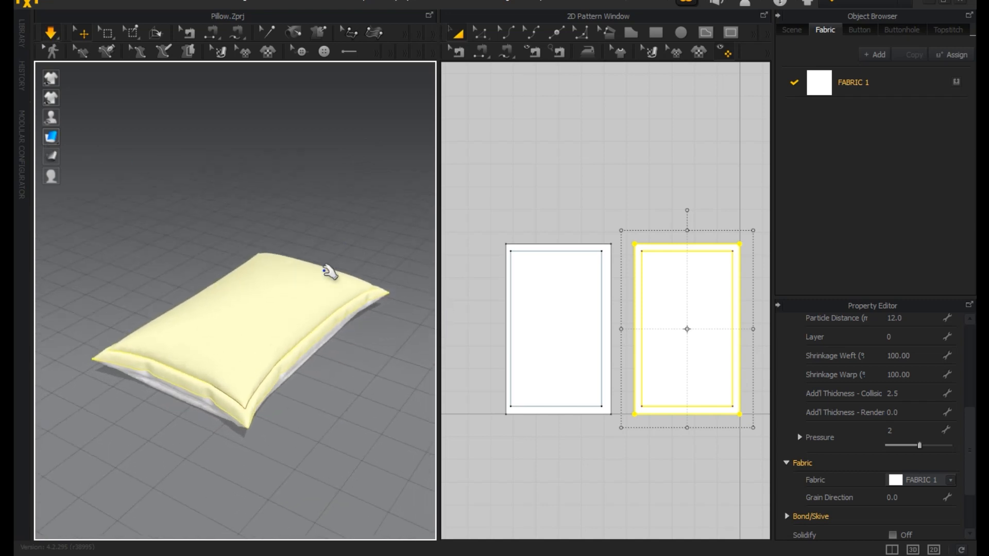
{"action": "right_click_drag", "start_coordinate": [326, 269], "coordinate": [367, 283]}
{"action": "left_click", "coordinate": [47, 38]}
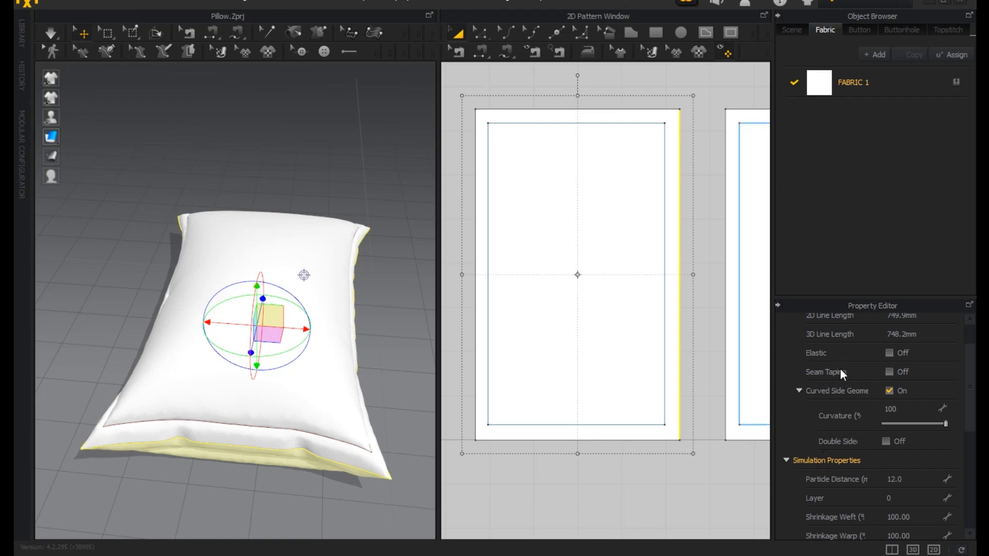
Restart the simulation to try elastic on the left pattern's right edge, and turn that elastic off again.
{"action": "left_click", "coordinate": [888, 352]}
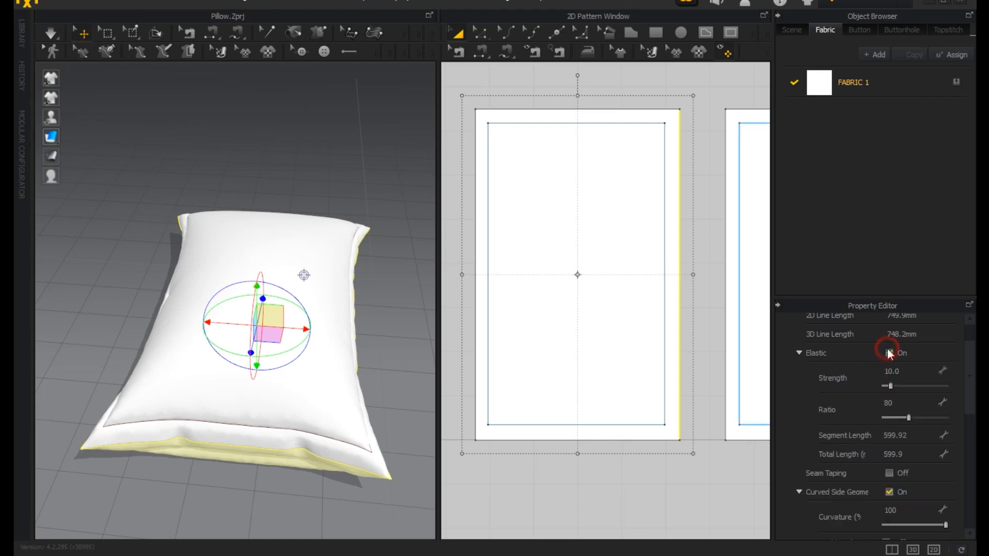
{"action": "left_click", "coordinate": [50, 33]}
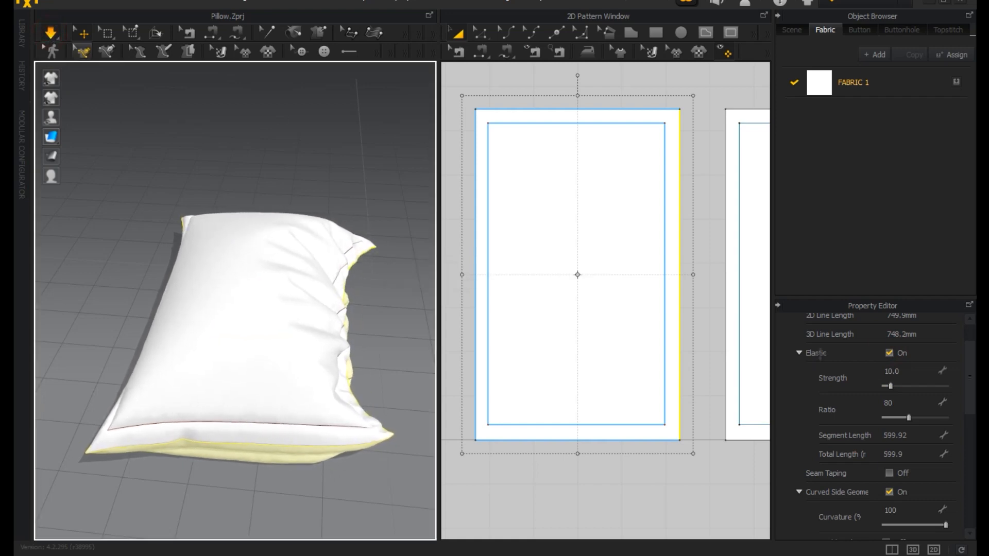
{"action": "right_click_drag", "start_coordinate": [406, 402], "coordinate": [366, 435]}
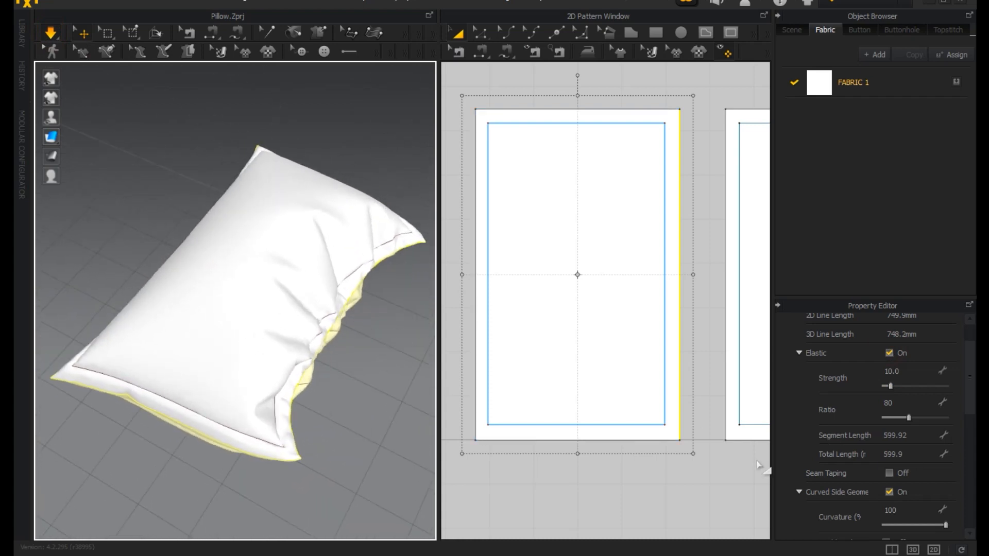
{"action": "left_click", "coordinate": [888, 354]}
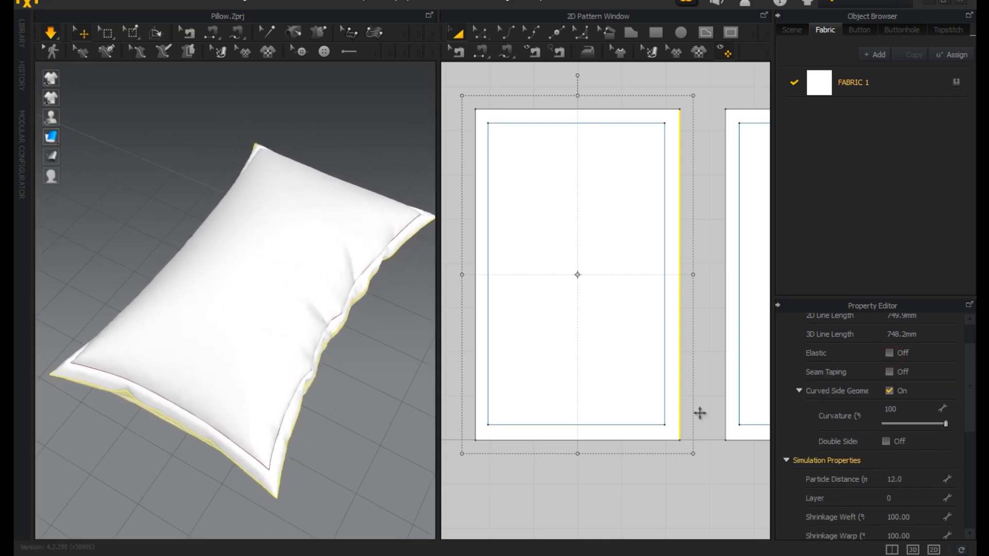
Turn on elastic for the bottom and top edges of the left pattern to gather the pillow's short ends.
{"action": "left_click", "coordinate": [484, 33]}
{"action": "left_click", "coordinate": [577, 441]}
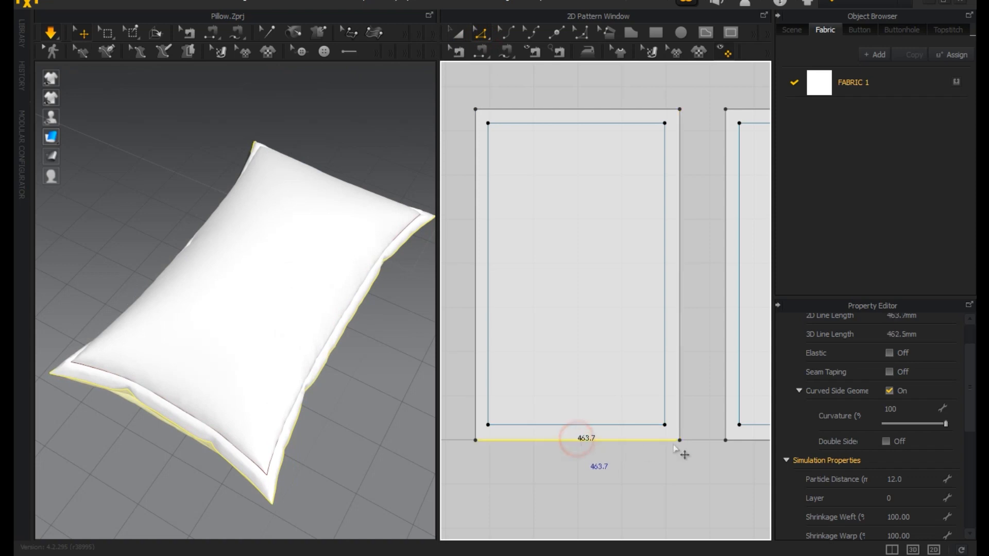
{"action": "left_click", "coordinate": [889, 352]}
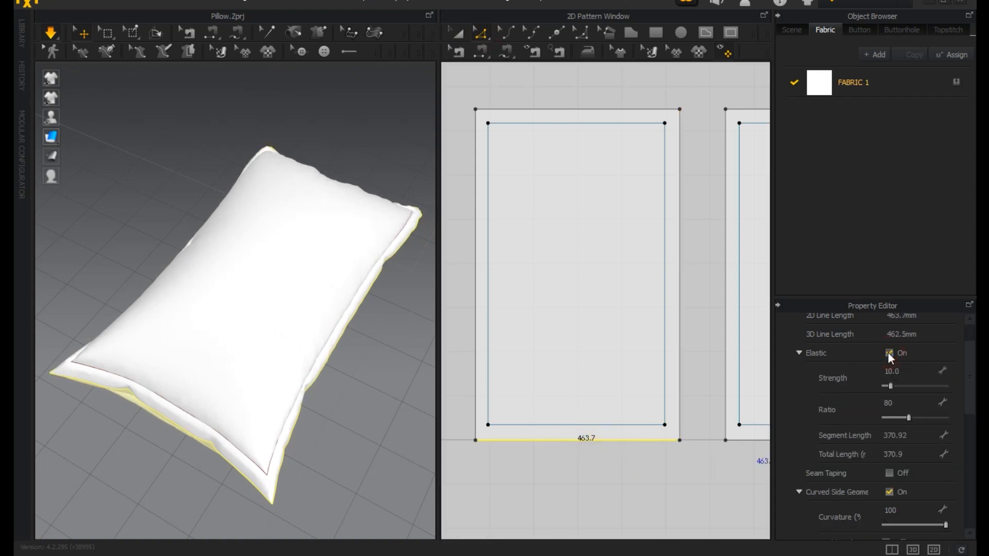
{"action": "left_click", "coordinate": [584, 109]}
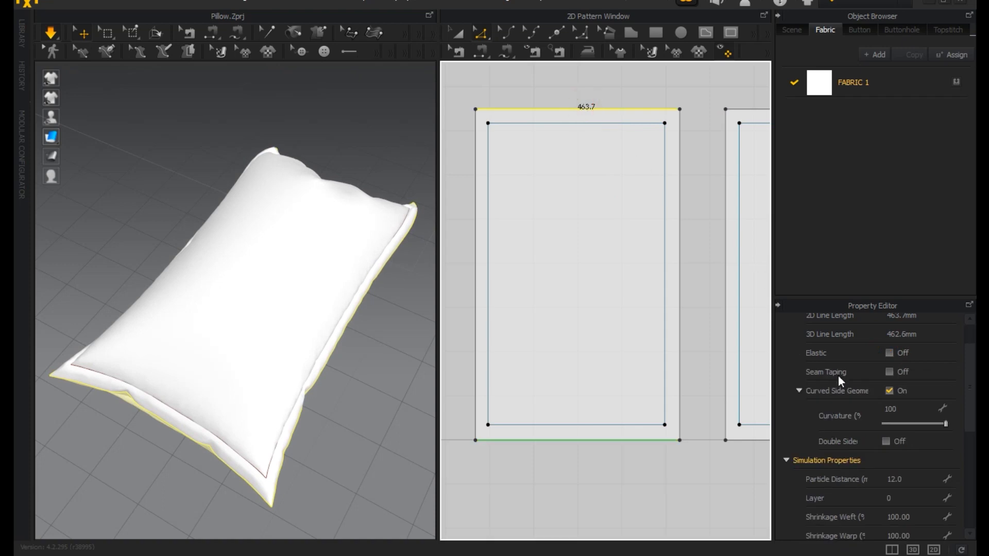
{"action": "left_click", "coordinate": [889, 354]}
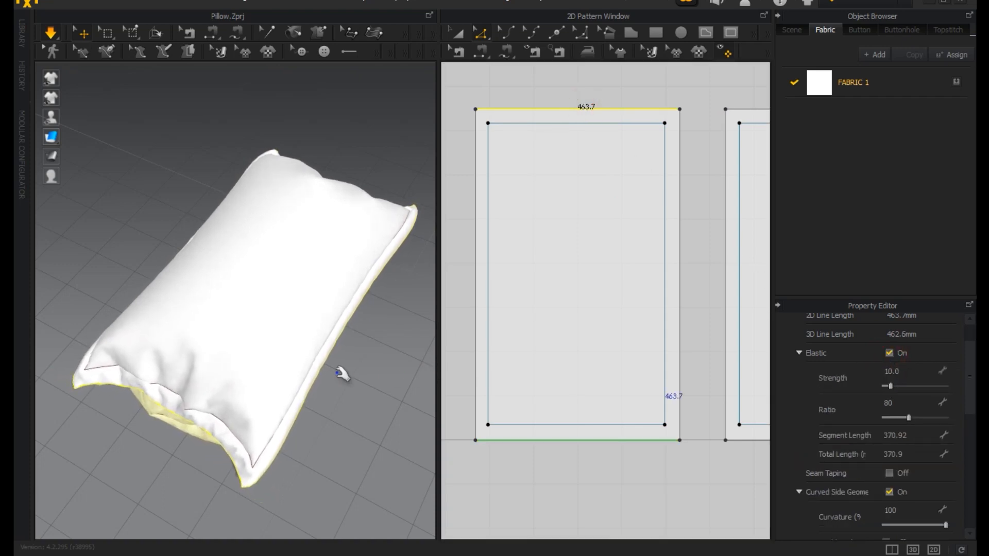
{"action": "mouse_move", "coordinate": [332, 379]}
{"action": "right_mouse_down"}
{"action": "mouse_move", "coordinate": [490, 358]}
{"action": "mouse_move", "coordinate": [448, 304]}
{"action": "mouse_move", "coordinate": [377, 281]}
{"action": "mouse_move", "coordinate": [280, 289]}
{"action": "mouse_move", "coordinate": [263, 271]}
{"action": "mouse_move", "coordinate": [307, 326]}
{"action": "mouse_move", "coordinate": [201, 419]}
{"action": "mouse_move", "coordinate": [325, 380]}
{"action": "right_mouse_up"}
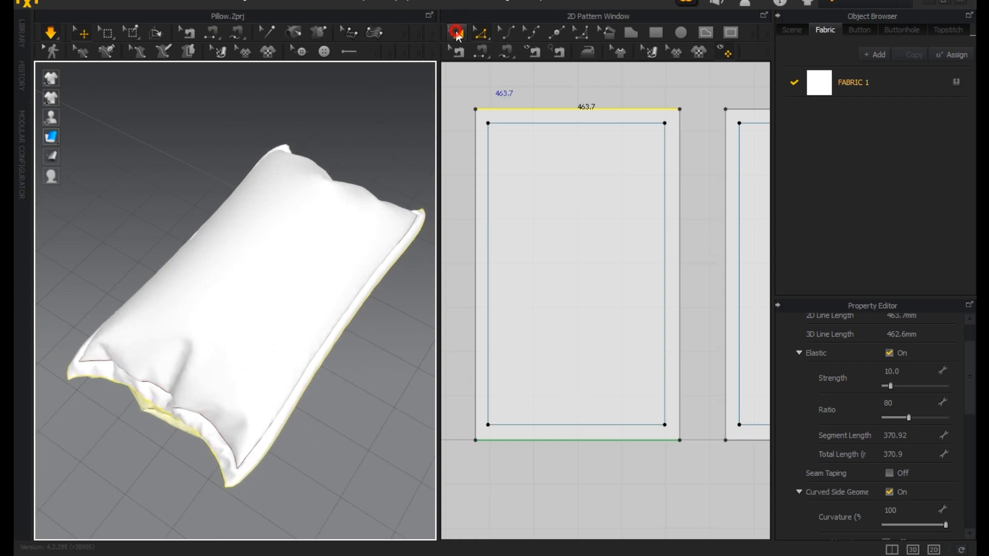
Select the right pattern and set its pressure to 1.
{"action": "left_click", "coordinate": [573, 196]}
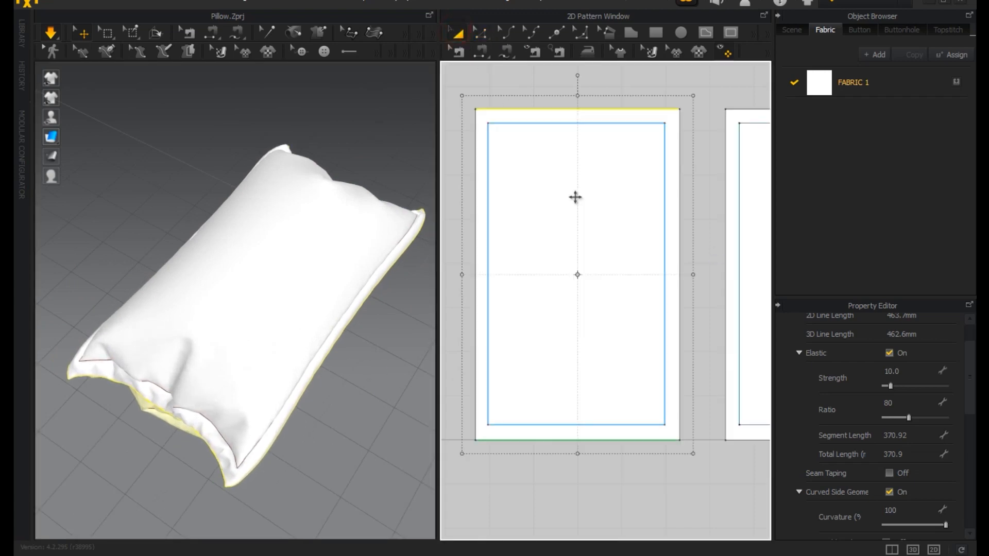
{"action": "left_click", "coordinate": [739, 283]}
{"action": "left_click", "coordinate": [725, 293]}
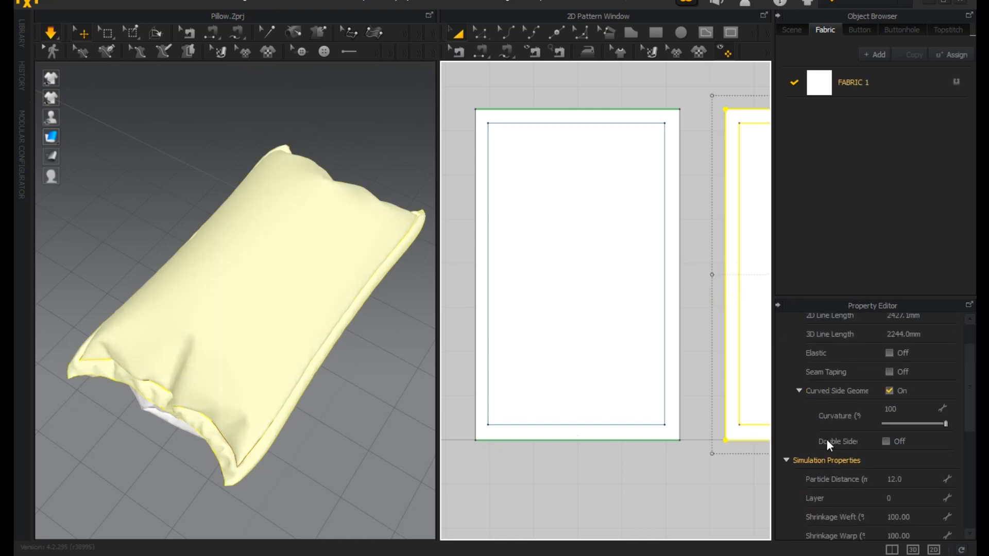
{"action": "scroll", "coordinate": [851, 460], "scroll_direction": "down", "scroll_amount": 3}
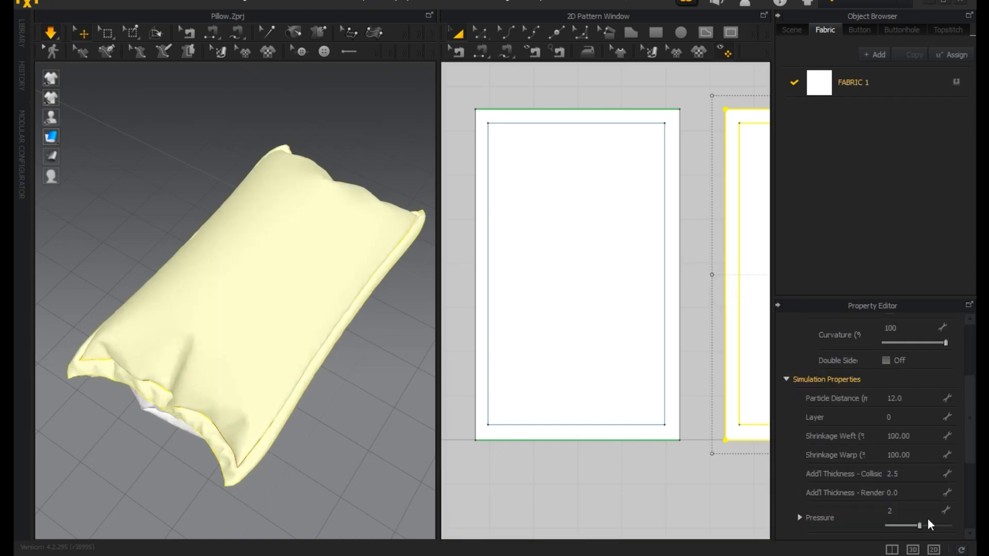
{"action": "left_click", "coordinate": [916, 511]}
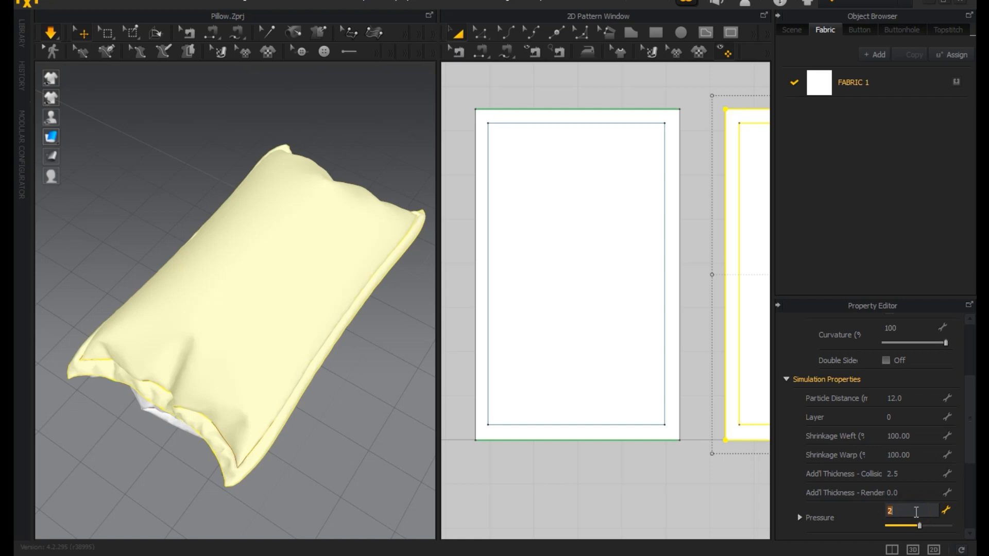
{"action": "key", "text": "Return"}
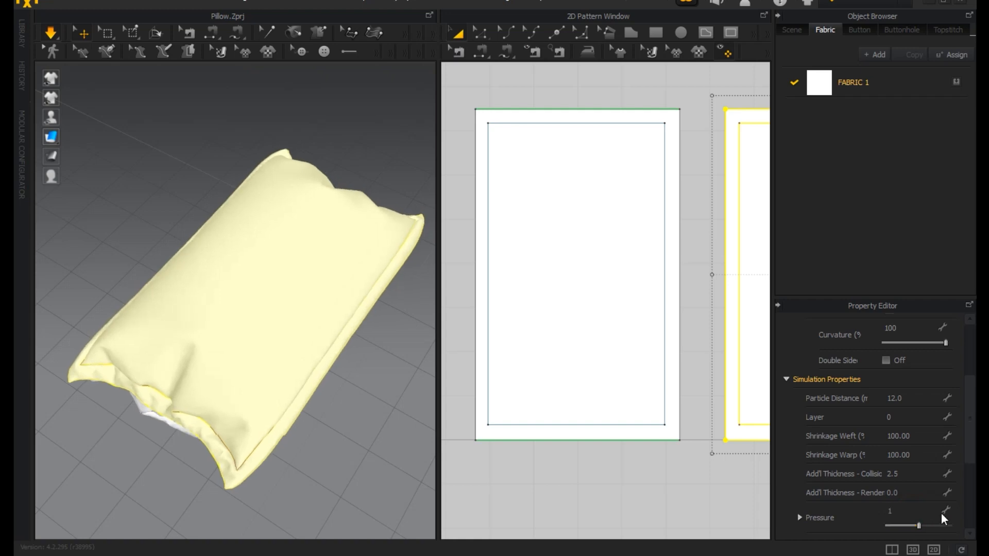
Raise the right pattern's pressure to 2 and check how the pillow inflates.
{"action": "right_click_drag", "start_coordinate": [354, 360], "coordinate": [333, 282]}
{"action": "left_click", "coordinate": [910, 502]}
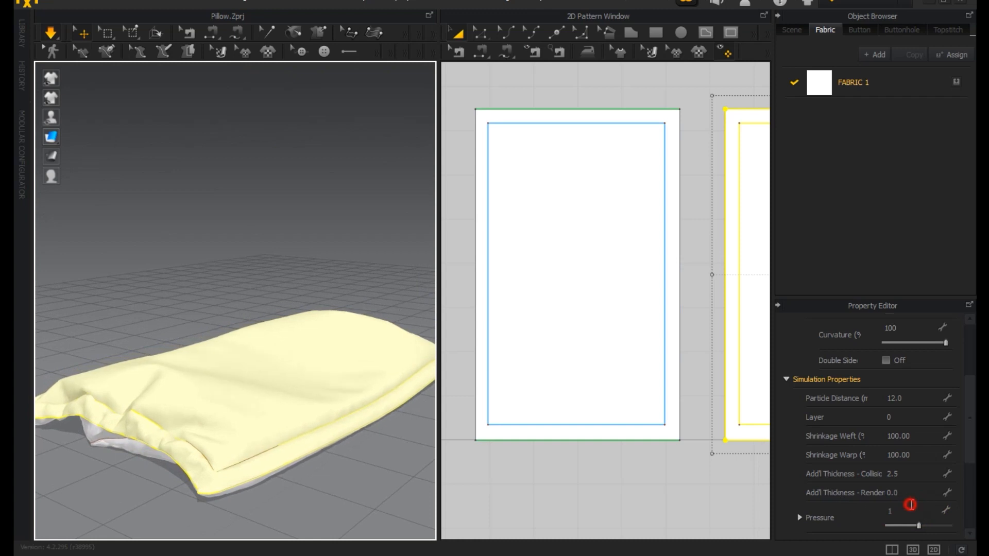
{"action": "type", "text": "2"}
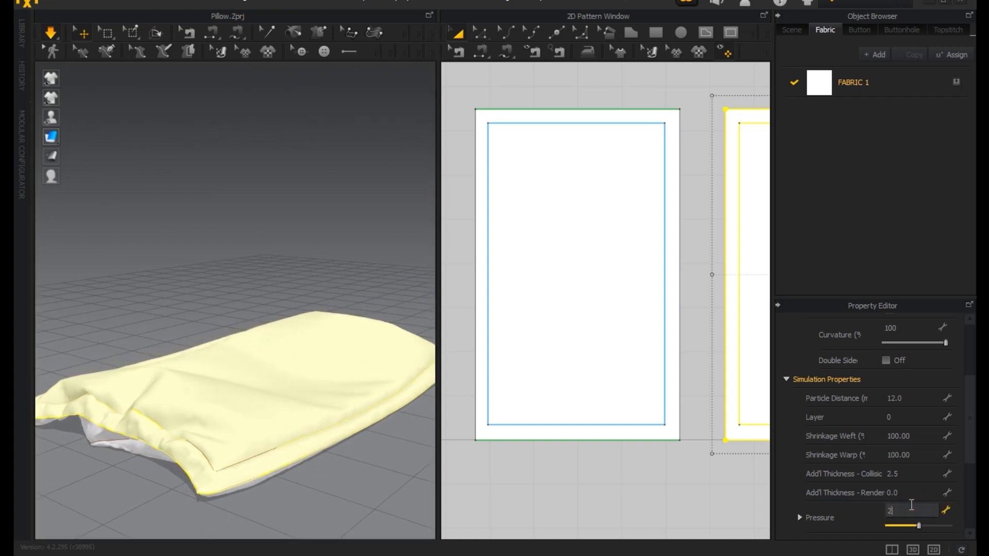
{"action": "key", "text": "Return"}
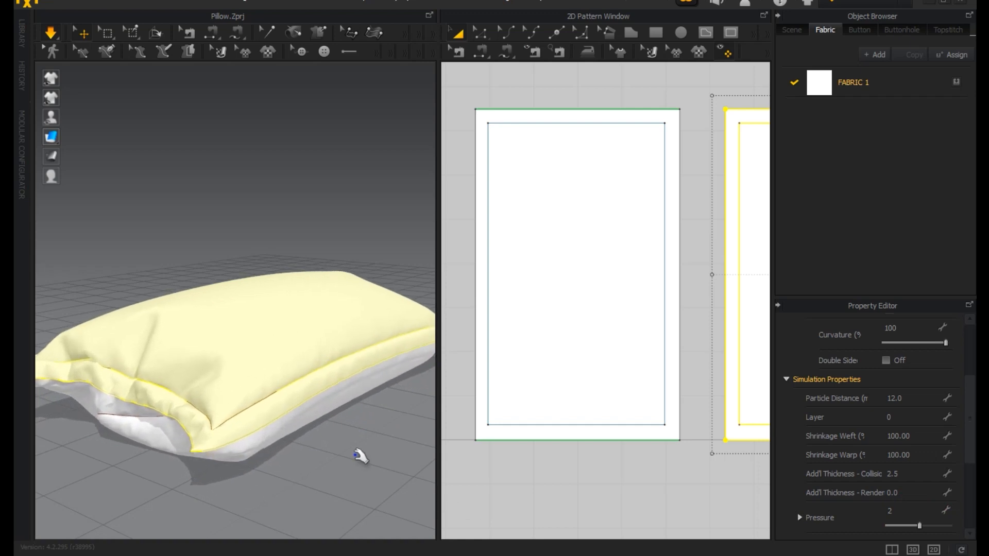
{"action": "right_click_drag", "start_coordinate": [294, 429], "coordinate": [241, 513]}
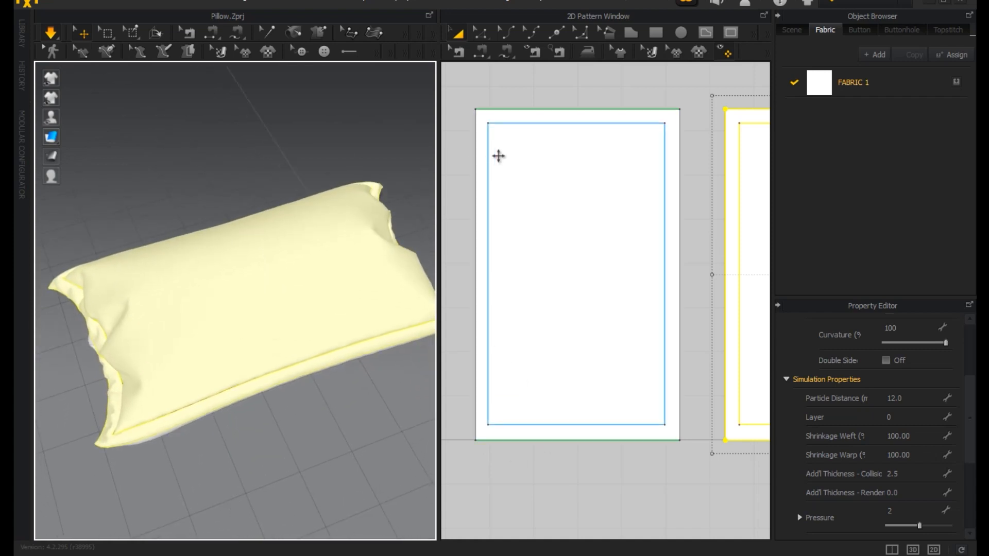
Try elastic on the left and right edges of the left pattern and check the gathering on the pillow.
{"action": "left_click", "coordinate": [482, 39]}
{"action": "left_click", "coordinate": [474, 155]}
{"action": "scroll", "coordinate": [874, 382], "scroll_direction": "up", "scroll_amount": 2}
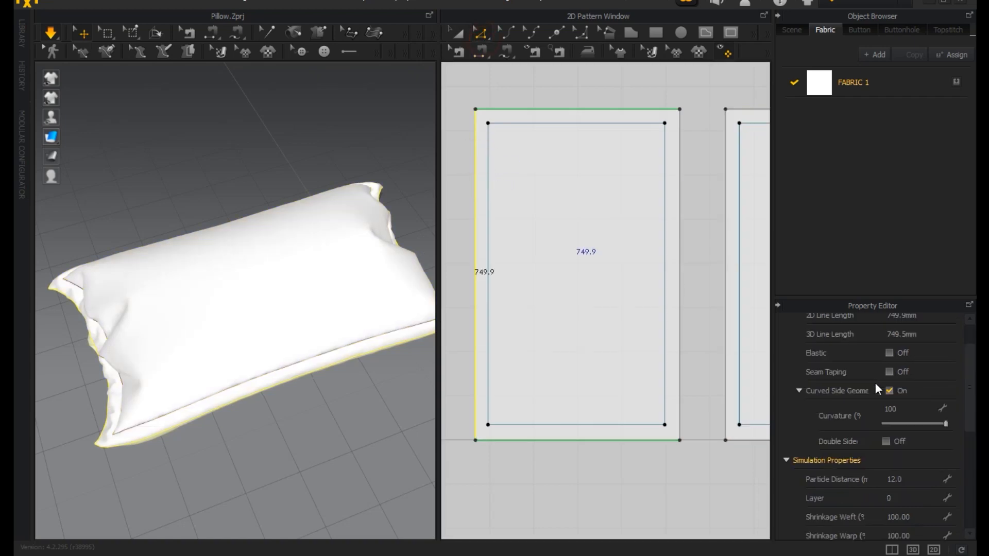
{"action": "left_click", "coordinate": [889, 353]}
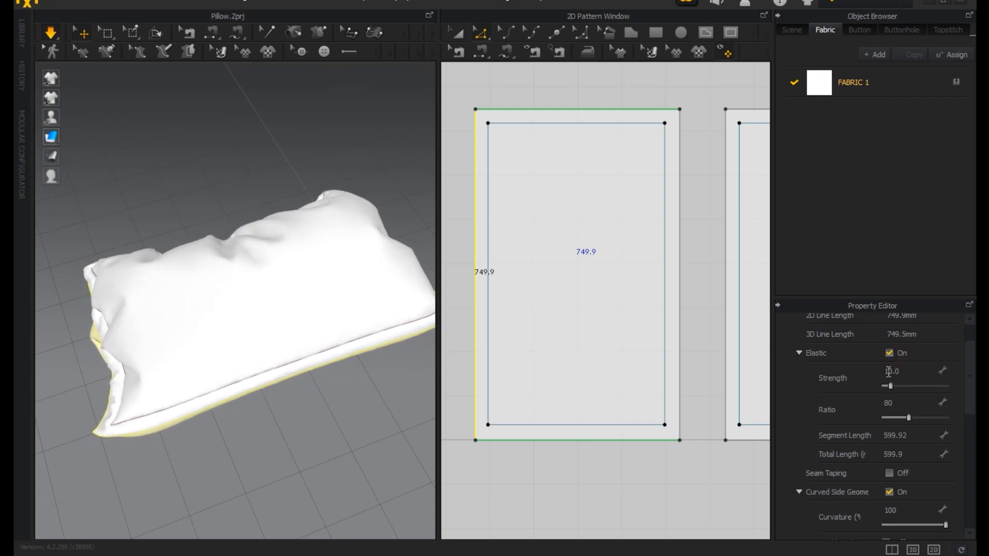
{"action": "left_click", "coordinate": [679, 394]}
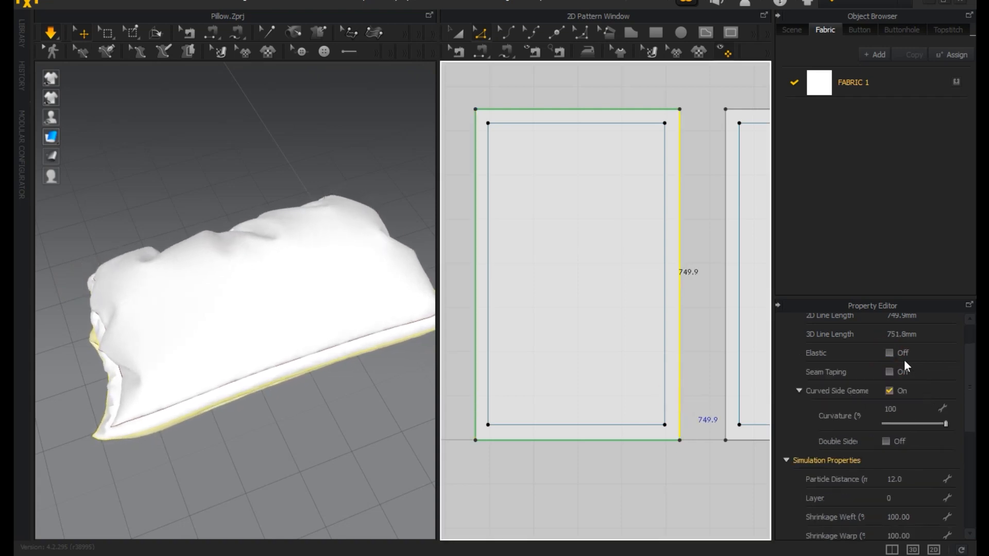
{"action": "left_click", "coordinate": [889, 353]}
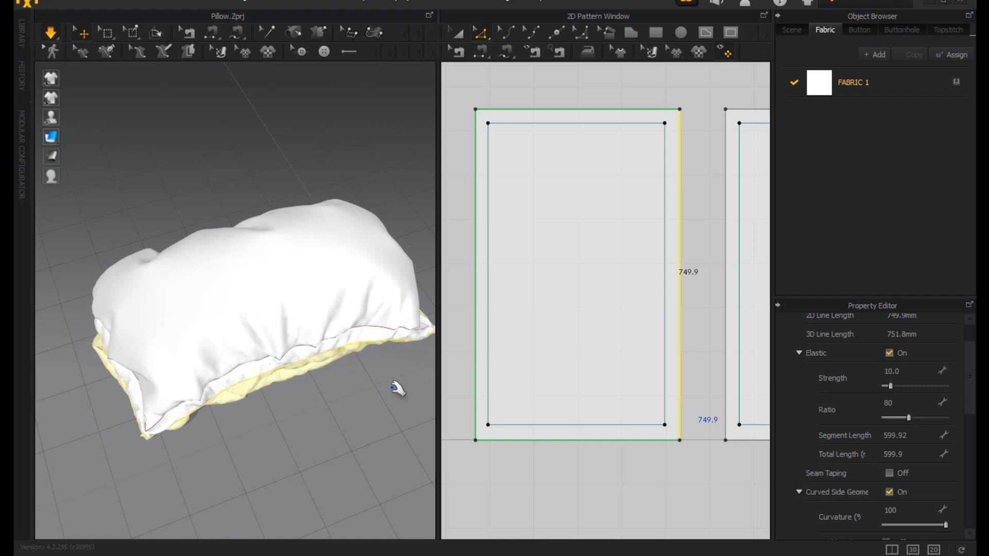
{"action": "right_click_drag", "start_coordinate": [342, 415], "coordinate": [412, 399]}
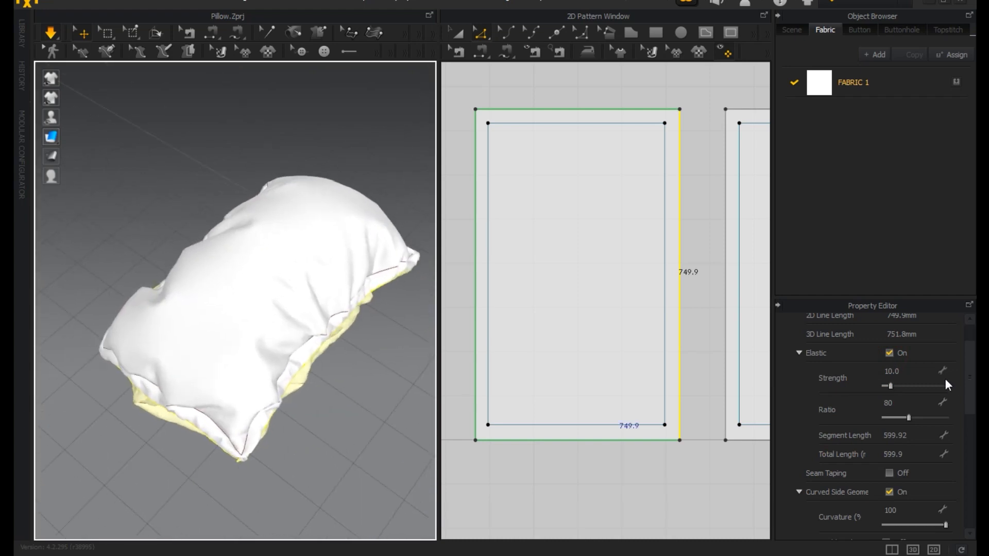
Turn the elastic off again for the left pattern's right and left edges.
{"action": "left_click", "coordinate": [889, 353]}
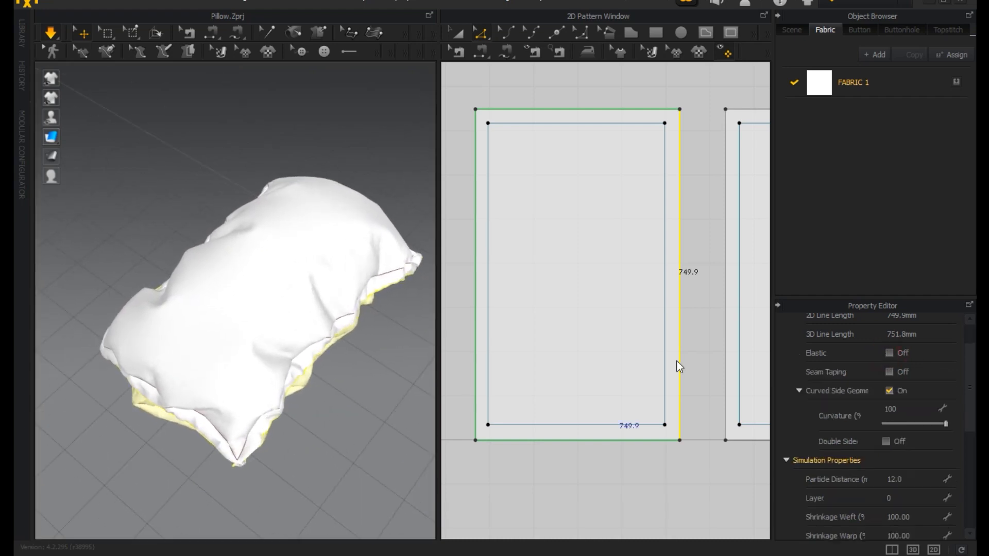
{"action": "left_click", "coordinate": [475, 360]}
{"action": "left_click", "coordinate": [889, 353]}
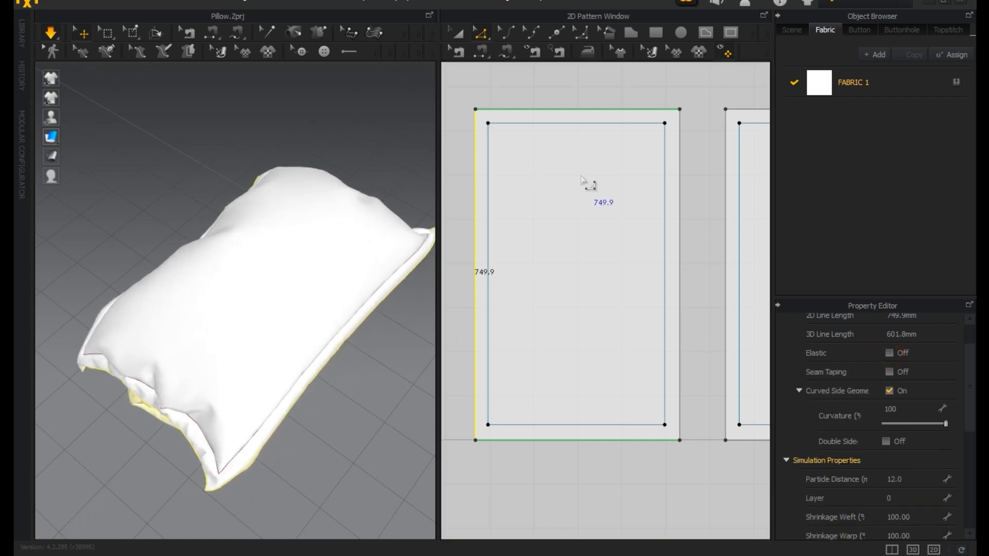
{"action": "left_click", "coordinate": [458, 34]}
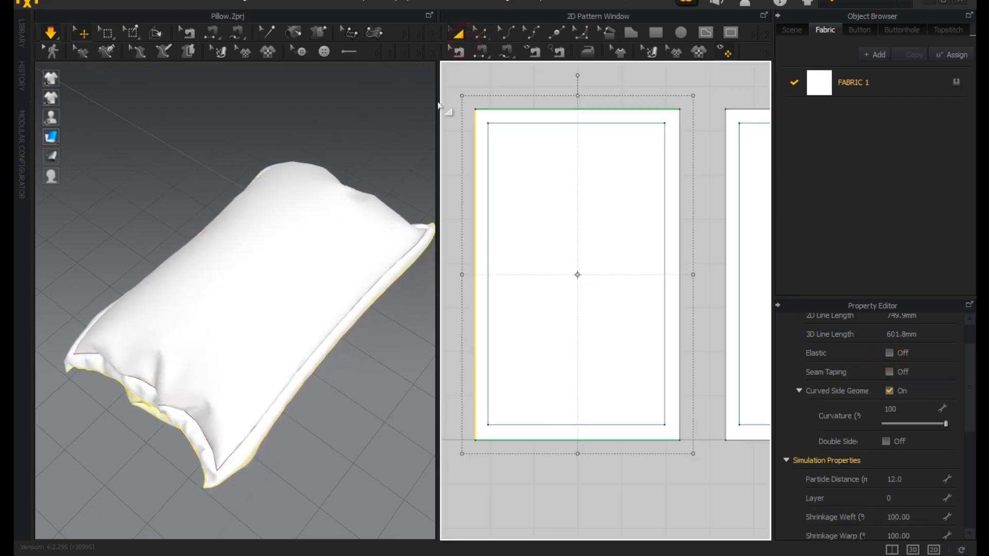
Load the blue floral striped image from the Downloads folder as the texture of FABRIC 1.
{"action": "right_click_drag", "start_coordinate": [313, 289], "coordinate": [392, 210]}
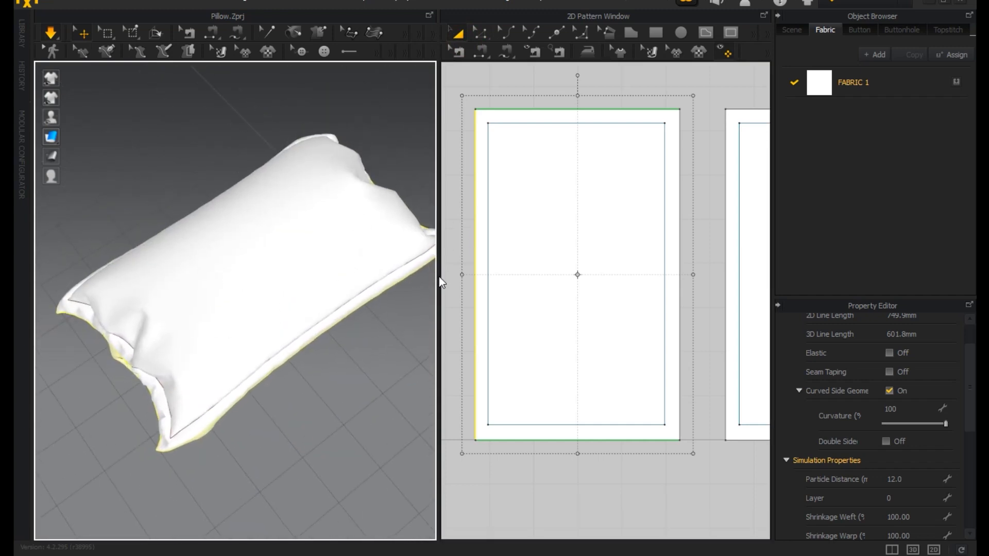
{"action": "left_click_drag", "start_coordinate": [440, 276], "coordinate": [500, 262]}
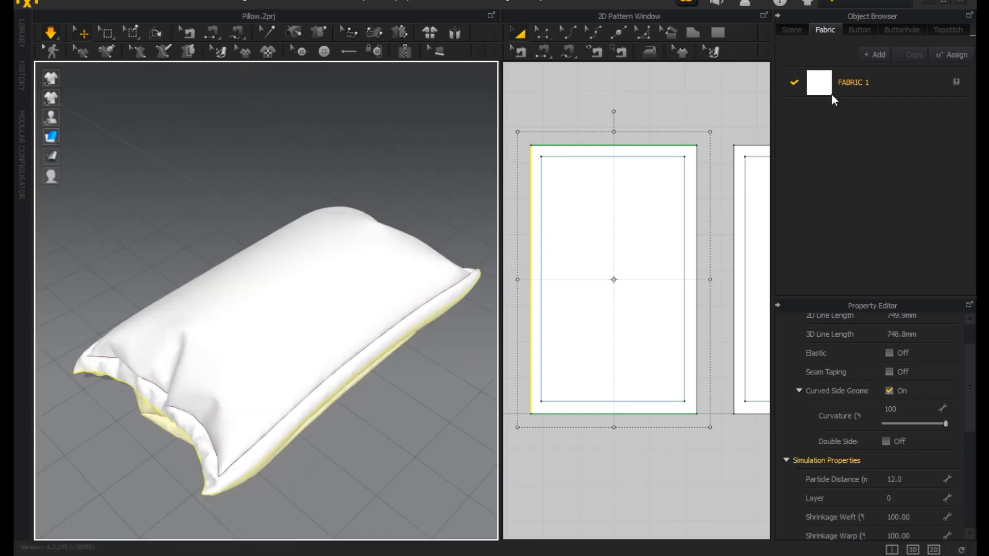
{"action": "left_click", "coordinate": [830, 93]}
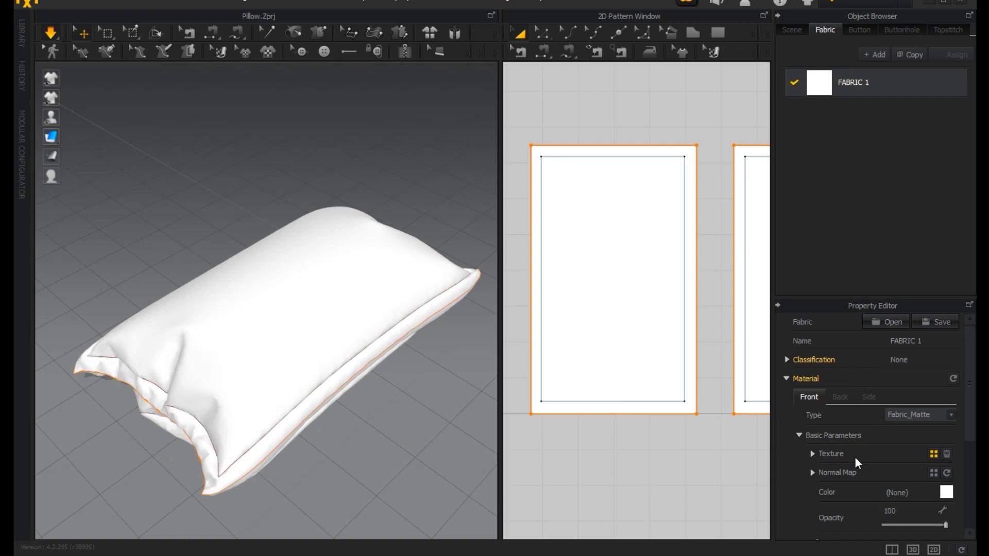
{"action": "left_click", "coordinate": [813, 454]}
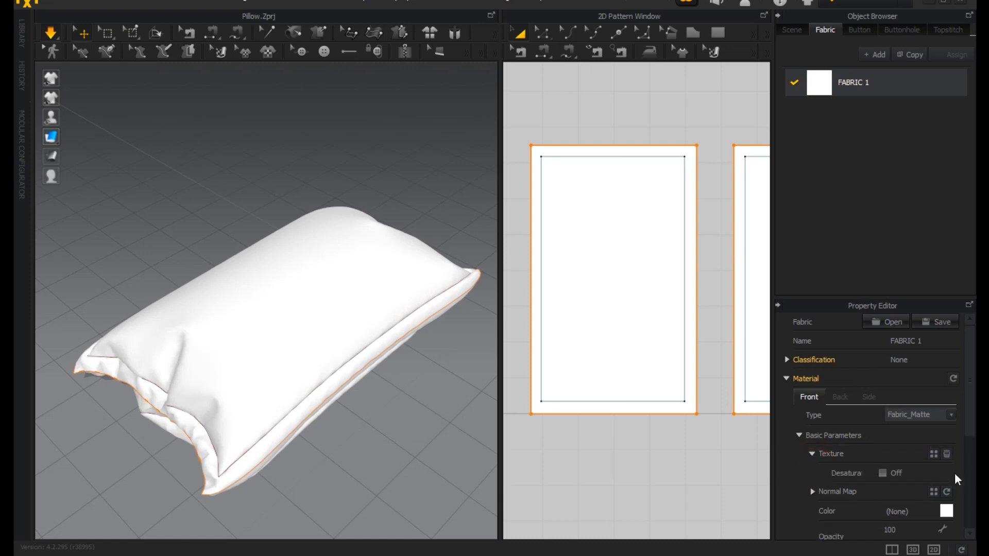
{"action": "left_click", "coordinate": [938, 455]}
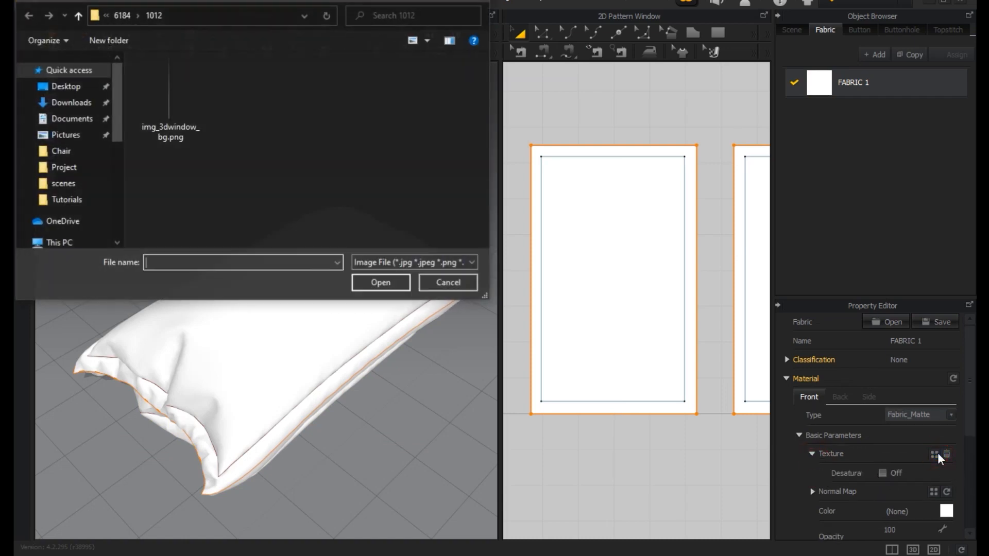
{"action": "left_click", "coordinate": [71, 102]}
{"action": "left_click", "coordinate": [340, 220]}
{"action": "left_click", "coordinate": [380, 282]}
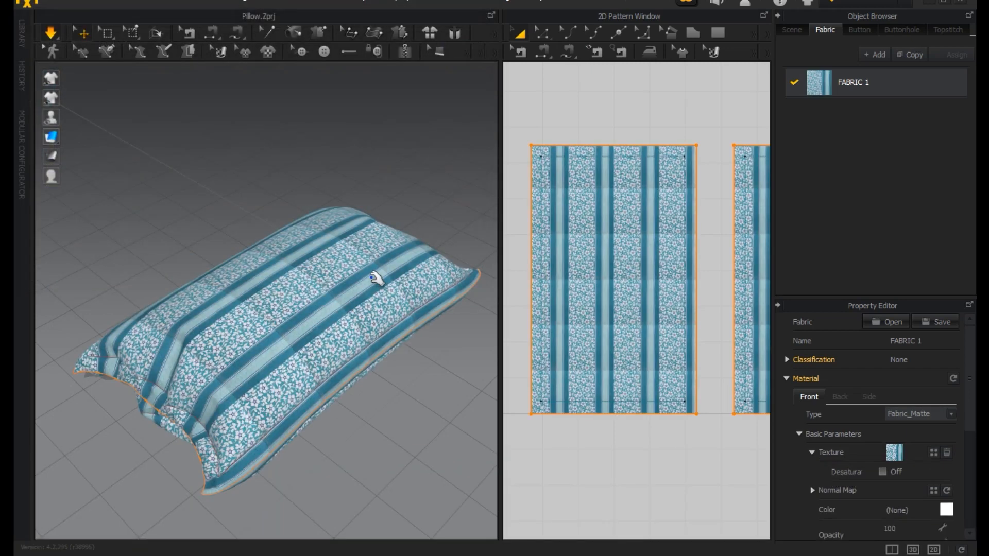
Look over the textured pillow and both patterns, and review the fabric's material and Texture Transformation settings.
{"action": "right_click_drag", "start_coordinate": [422, 286], "coordinate": [443, 302]}
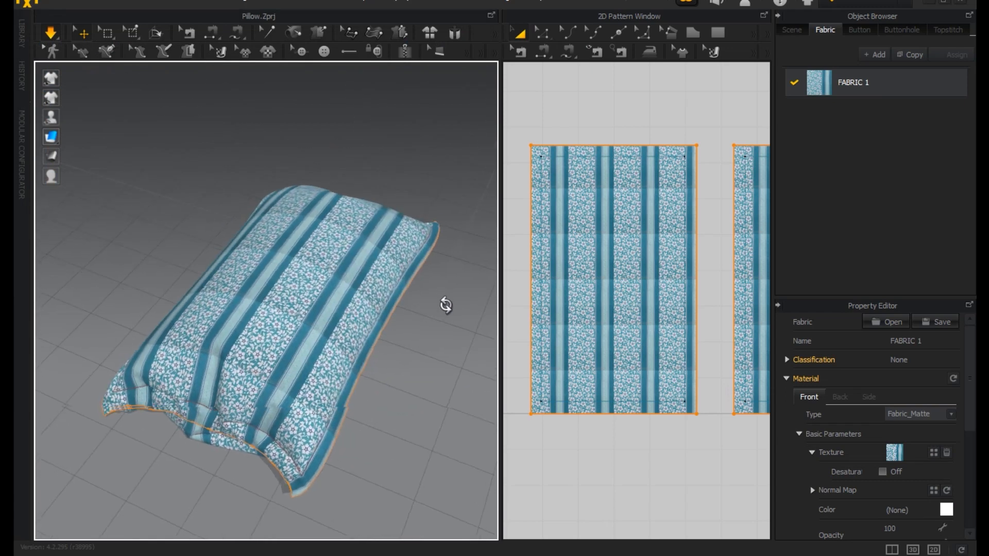
{"action": "scroll", "coordinate": [592, 335], "scroll_direction": "down", "scroll_amount": 4}
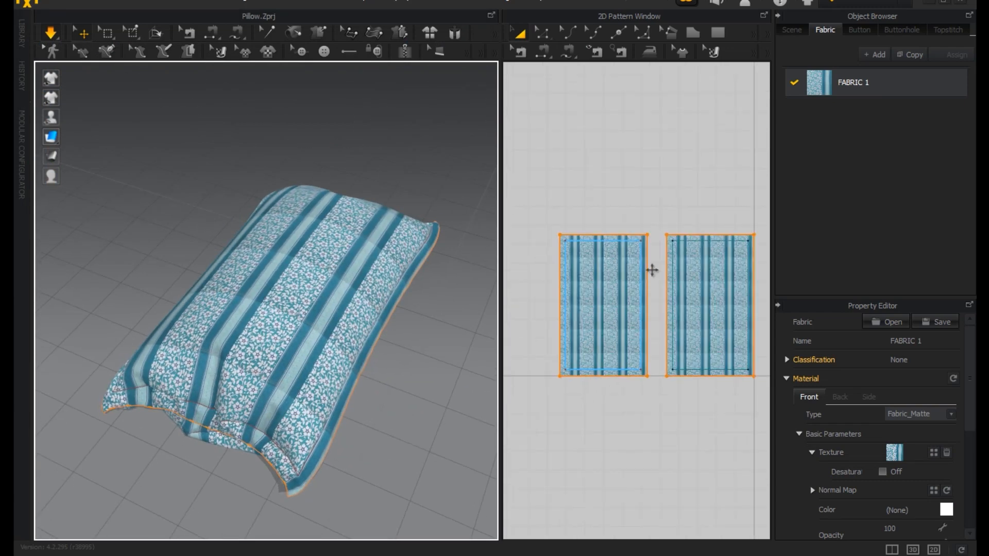
{"action": "left_click_drag", "start_coordinate": [500, 219], "coordinate": [463, 210]}
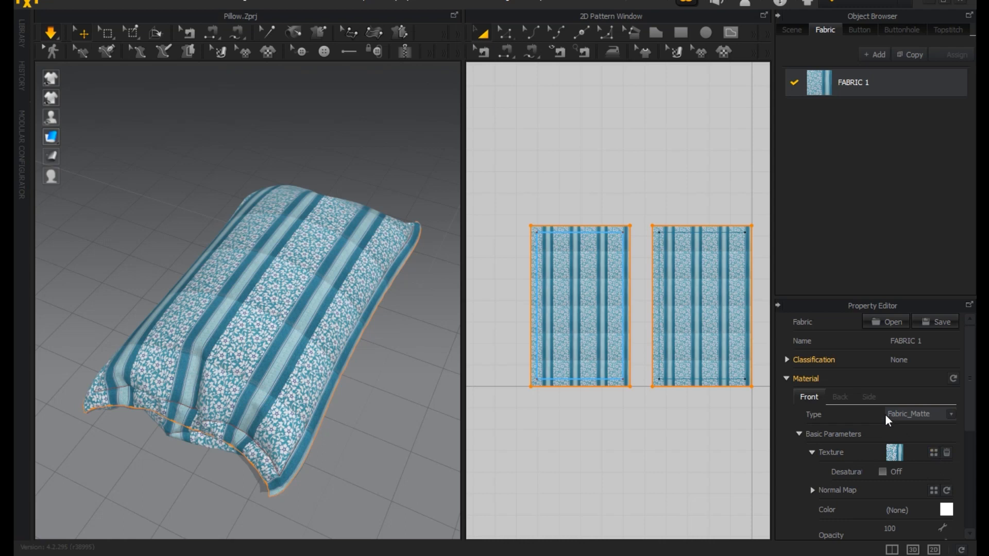
{"action": "scroll", "coordinate": [870, 480], "scroll_direction": "down", "scroll_amount": 3}
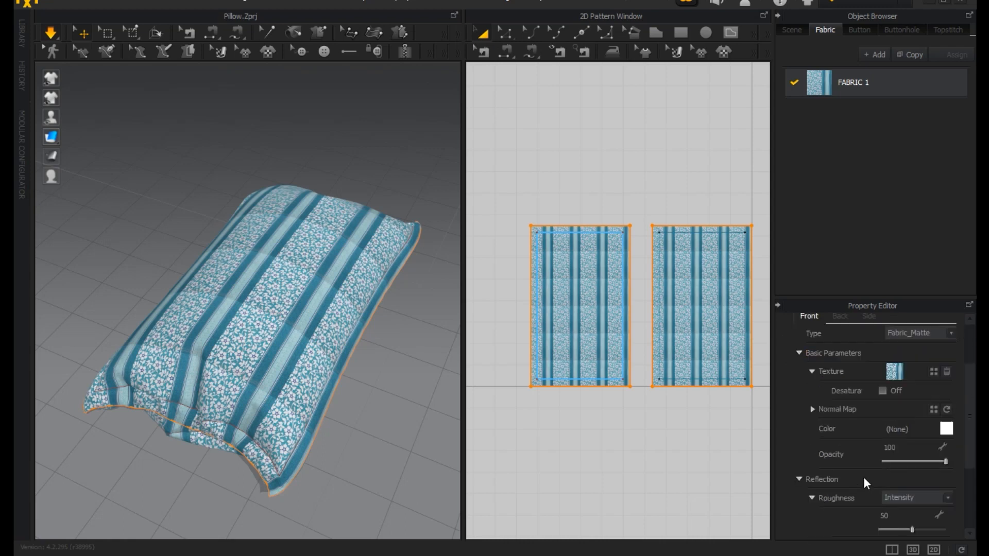
{"action": "scroll", "coordinate": [853, 481], "scroll_direction": "down", "scroll_amount": 2}
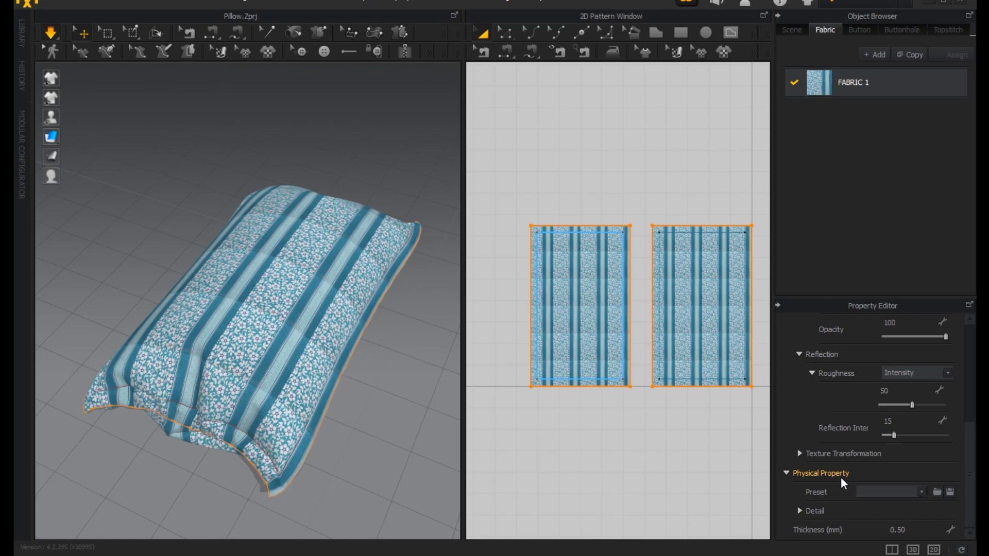
{"action": "left_click", "coordinate": [801, 455]}
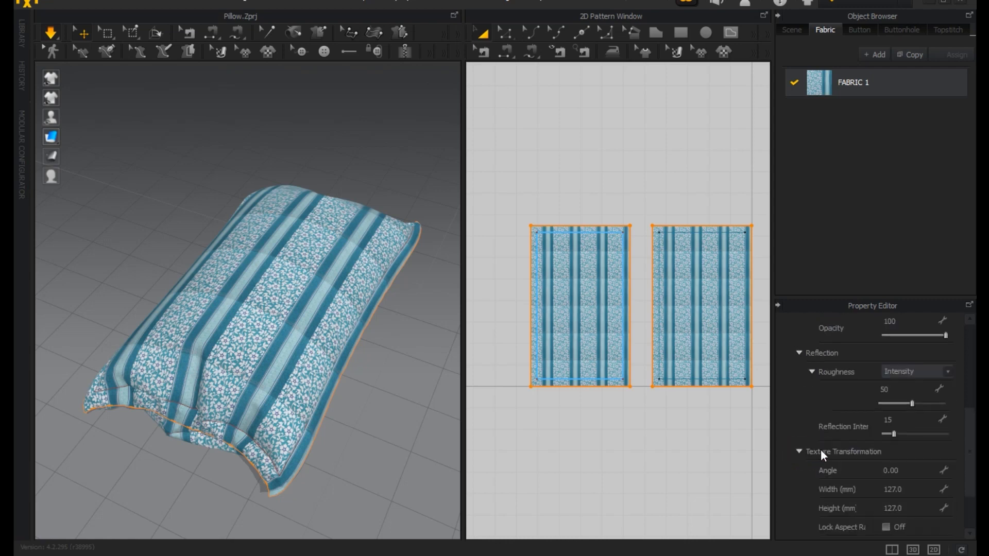
{"action": "scroll", "coordinate": [821, 449], "scroll_direction": "up", "scroll_amount": 6}
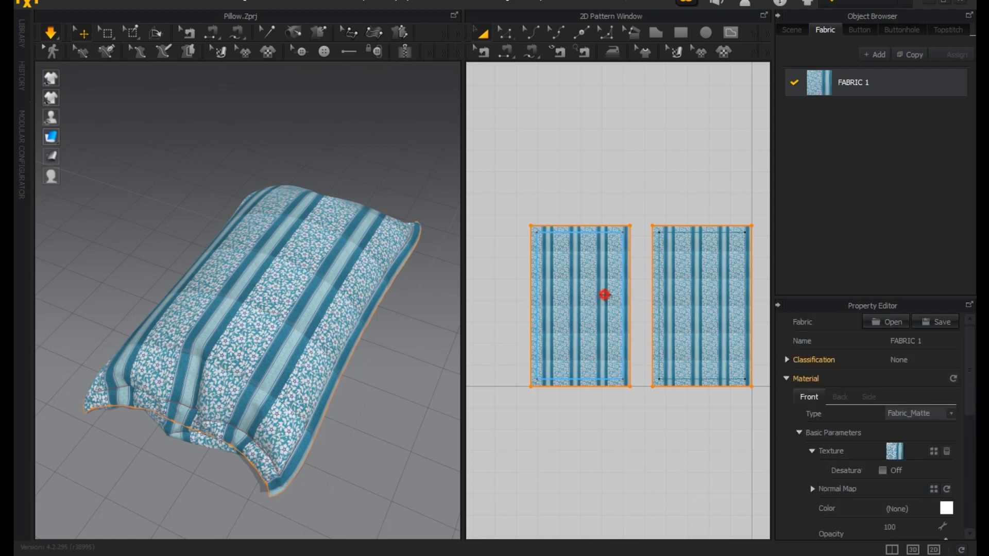
Use Edit Texture on the right pattern to shift the floral stripe texture and scale it up proportionally.
{"action": "left_click", "coordinate": [604, 293]}
{"action": "left_click", "coordinate": [676, 299]}
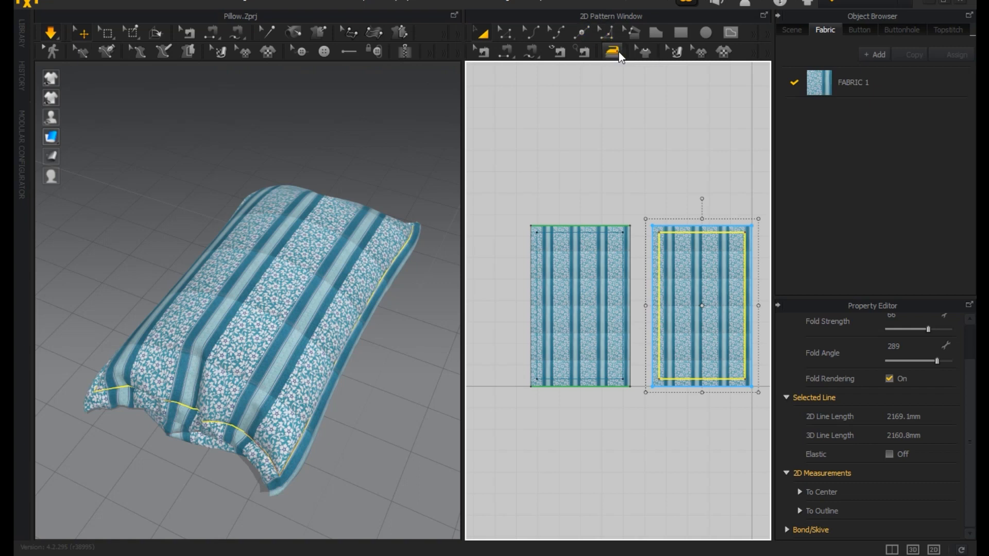
{"action": "left_click", "coordinate": [674, 52]}
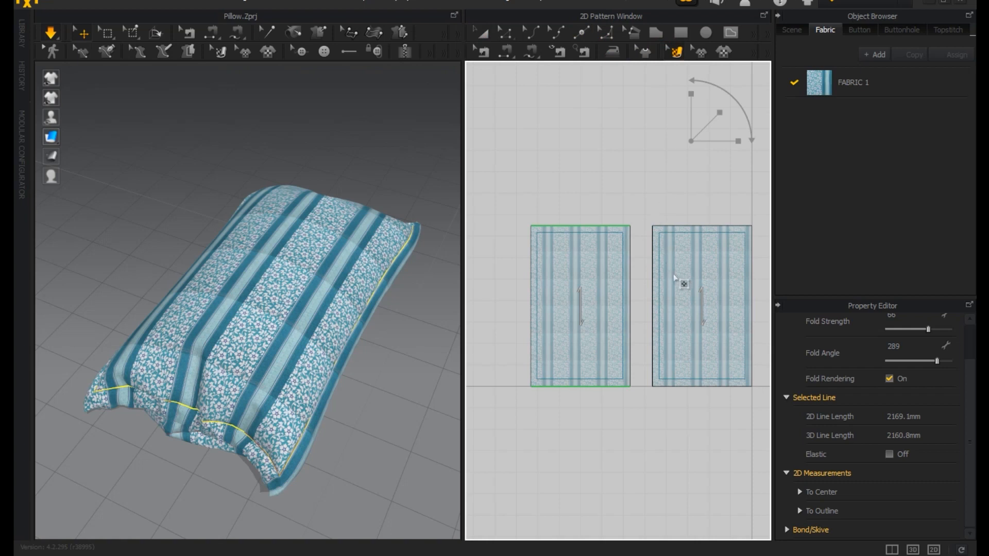
{"action": "left_click", "coordinate": [687, 276]}
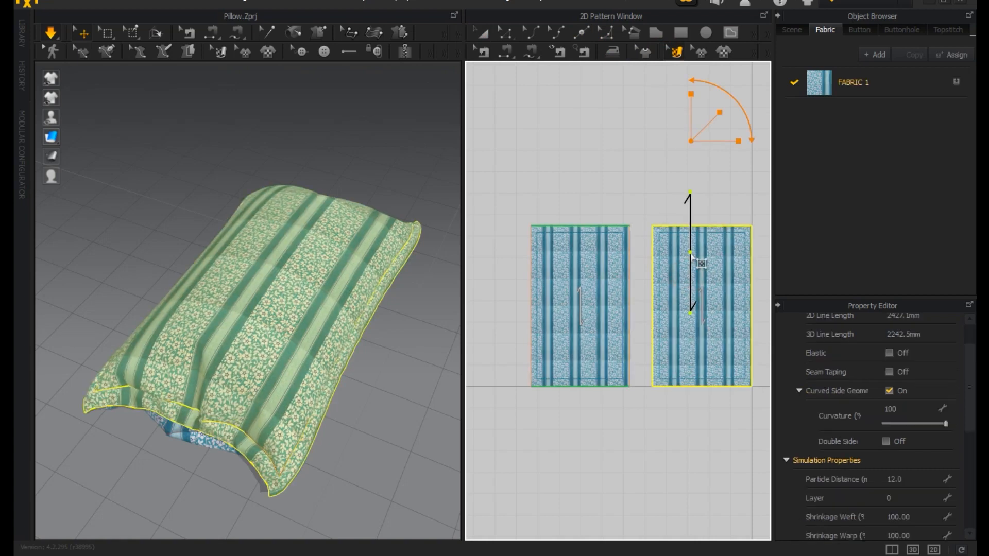
{"action": "left_click_drag", "start_coordinate": [692, 262], "coordinate": [681, 264]}
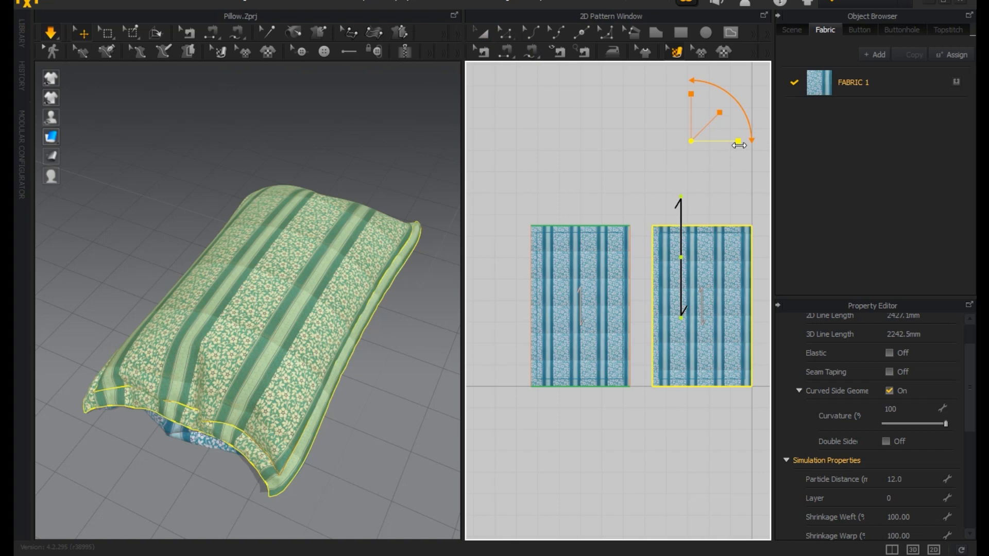
{"action": "left_click_drag", "start_coordinate": [718, 109], "coordinate": [809, 76]}
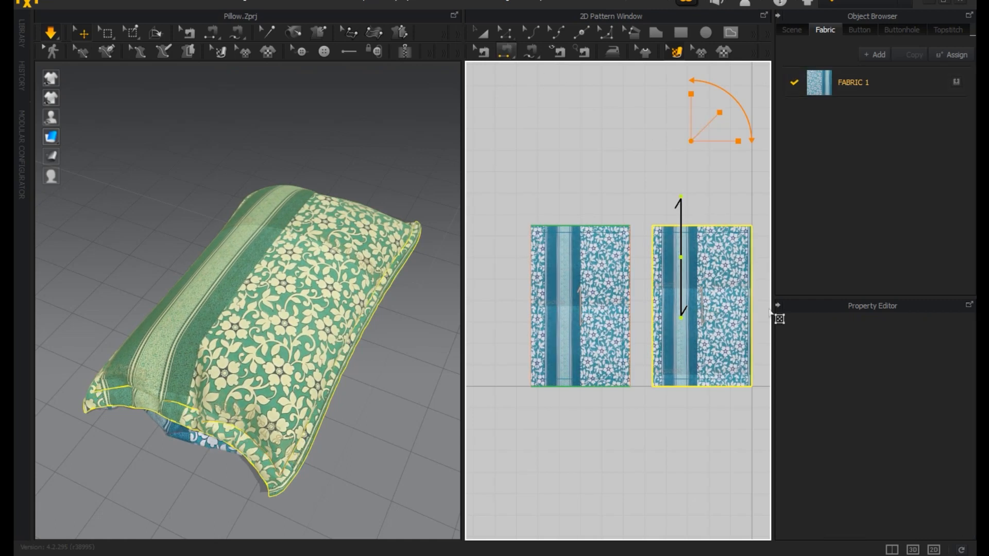
Enlarge the texture a little more and shift it so the dark stripe band runs near the right pattern's right edge.
{"action": "left_click_drag", "start_coordinate": [716, 325], "coordinate": [707, 329]}
{"action": "left_click_drag", "start_coordinate": [720, 114], "coordinate": [736, 99]}
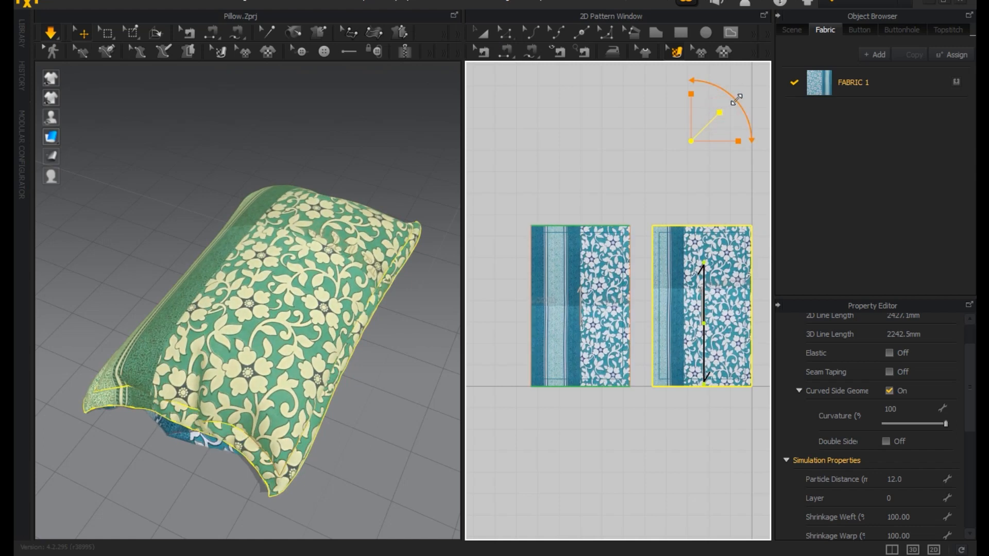
{"action": "left_click_drag", "start_coordinate": [691, 309], "coordinate": [782, 316]}
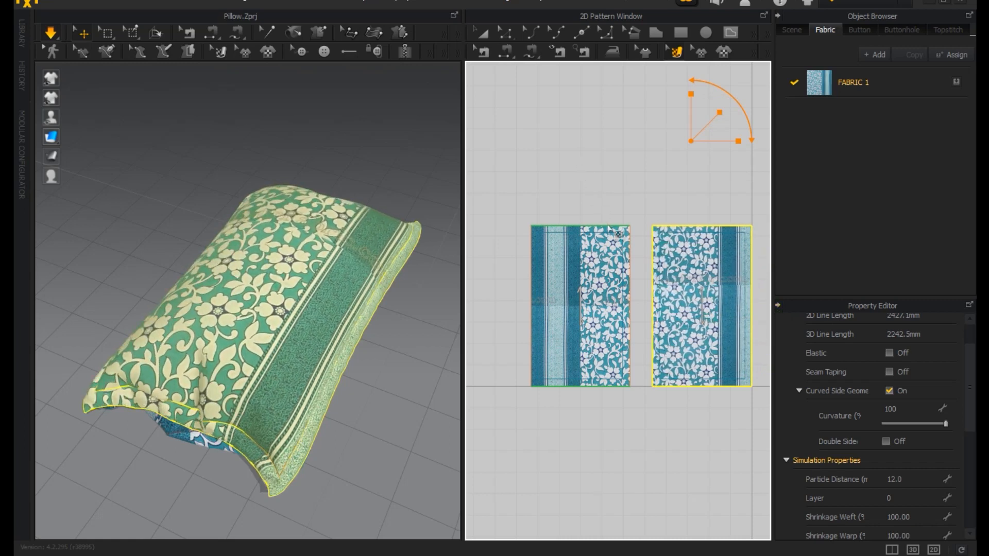
{"action": "left_click", "coordinate": [474, 35]}
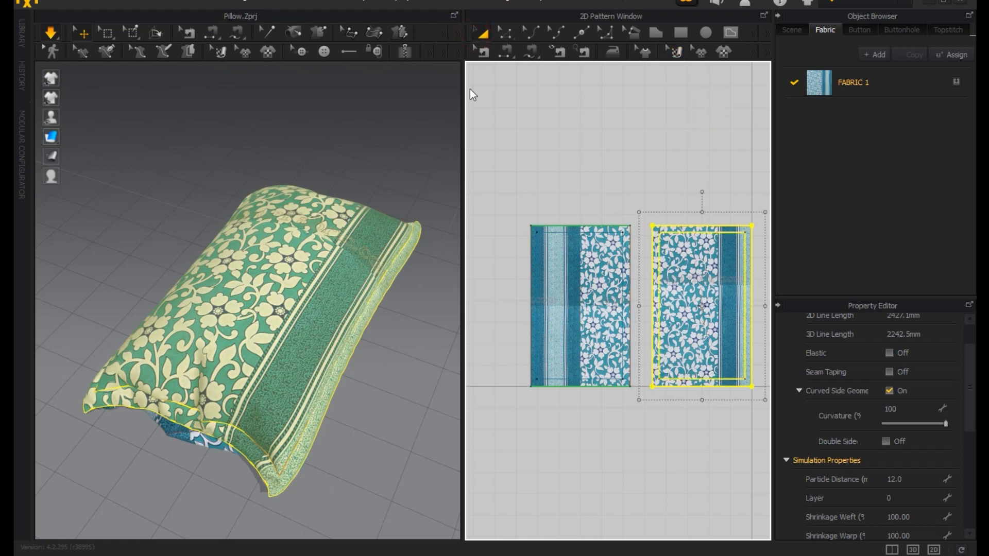
{"action": "left_click", "coordinate": [363, 172]}
Inspect the pillow up close, then reopen the right pattern's pressure value and keep it at 2.
{"action": "right_click_drag", "start_coordinate": [295, 322], "coordinate": [283, 410]}
{"action": "right_click_drag", "start_coordinate": [222, 354], "coordinate": [254, 322]}
{"action": "scroll", "coordinate": [256, 326], "scroll_direction": "up", "scroll_amount": 3}
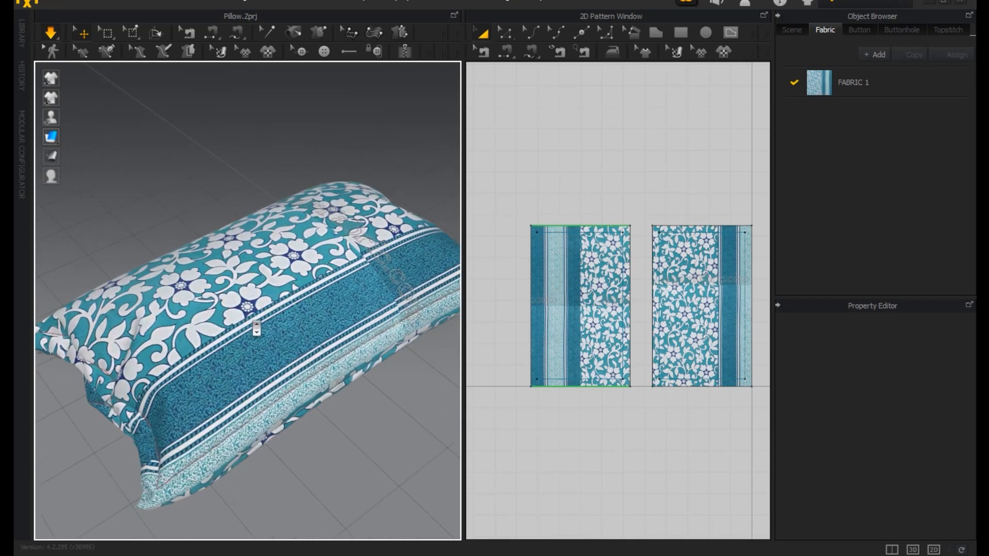
{"action": "left_click", "coordinate": [251, 319]}
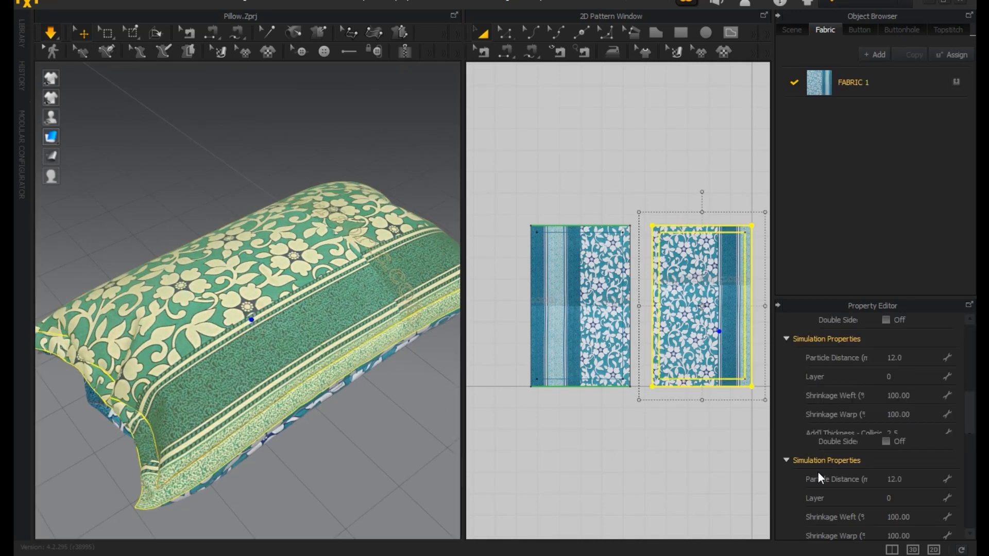
{"action": "scroll", "coordinate": [818, 472], "scroll_direction": "down", "scroll_amount": 3}
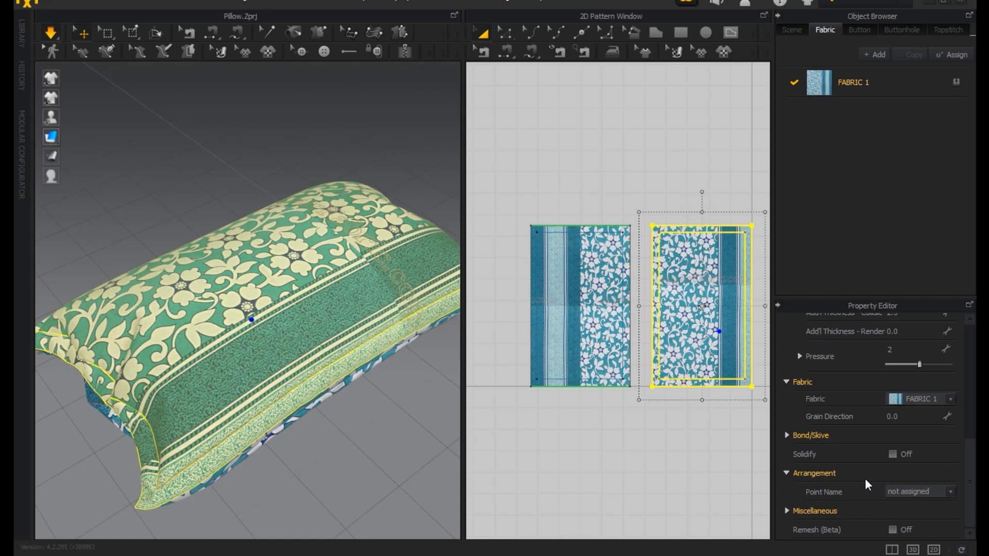
{"action": "left_click", "coordinate": [905, 349]}
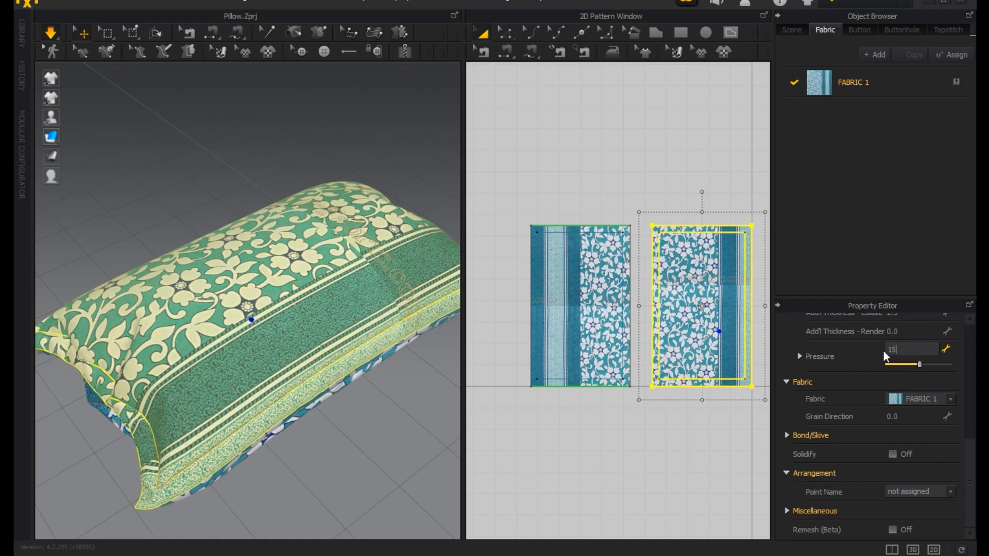
{"action": "mouse_move", "coordinate": [903, 348]}
{"action": "left_mouse_down"}
{"action": "mouse_move", "coordinate": [885, 349]}
{"action": "mouse_move", "coordinate": [897, 350]}
{"action": "left_mouse_up"}
{"action": "type", "text": "2"}
{"action": "key", "text": "Return"}
Clear the selection and view the finished pillow from both long sides in an enlarged 3D view.
{"action": "left_click", "coordinate": [342, 475]}
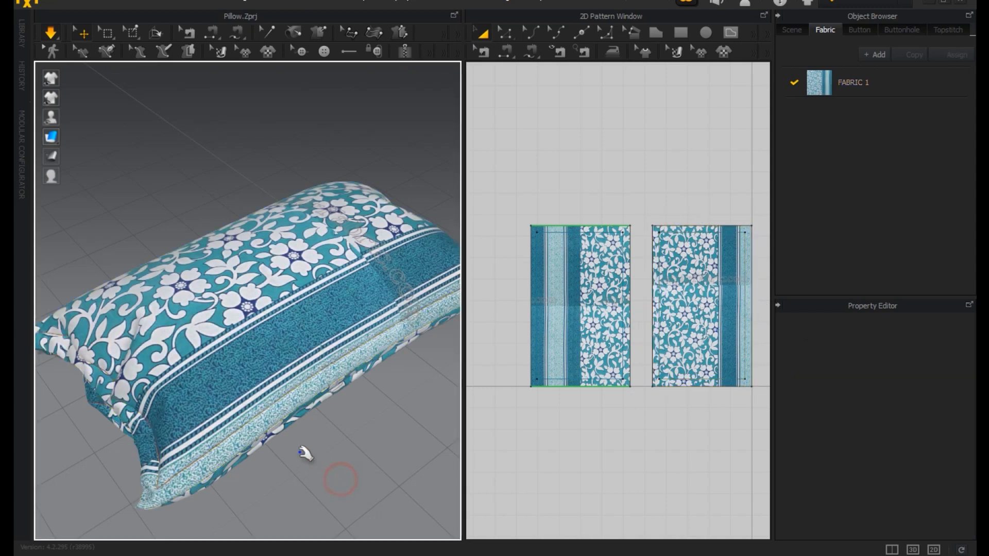
{"action": "scroll", "coordinate": [304, 453], "scroll_direction": "down", "scroll_amount": 5}
{"action": "right_click_drag", "start_coordinate": [364, 399], "coordinate": [423, 407]}
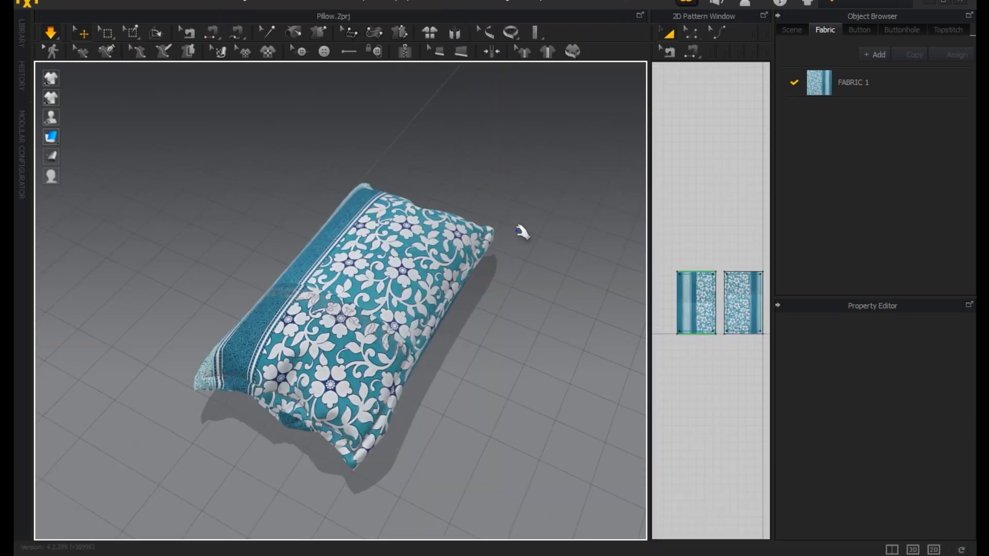
{"action": "right_click_drag", "start_coordinate": [521, 232], "coordinate": [232, 231]}
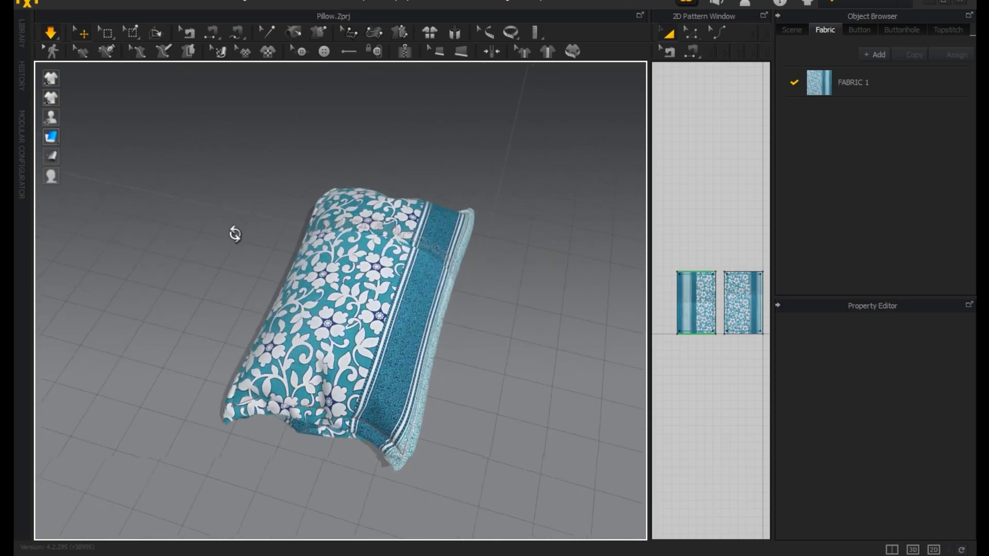